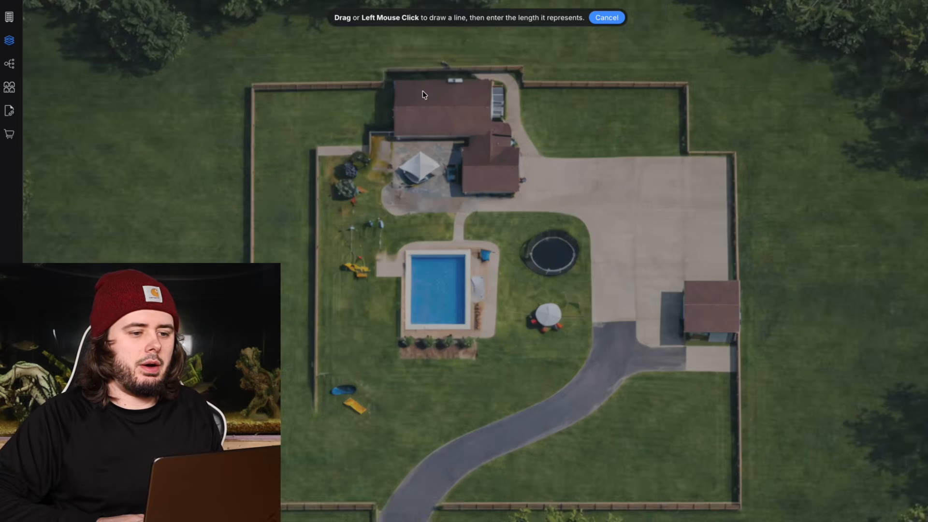
Set the plan scale by tracing the main house's upper roof edge as a 50 ft reference line.
scroll(423, 91, up, 4)
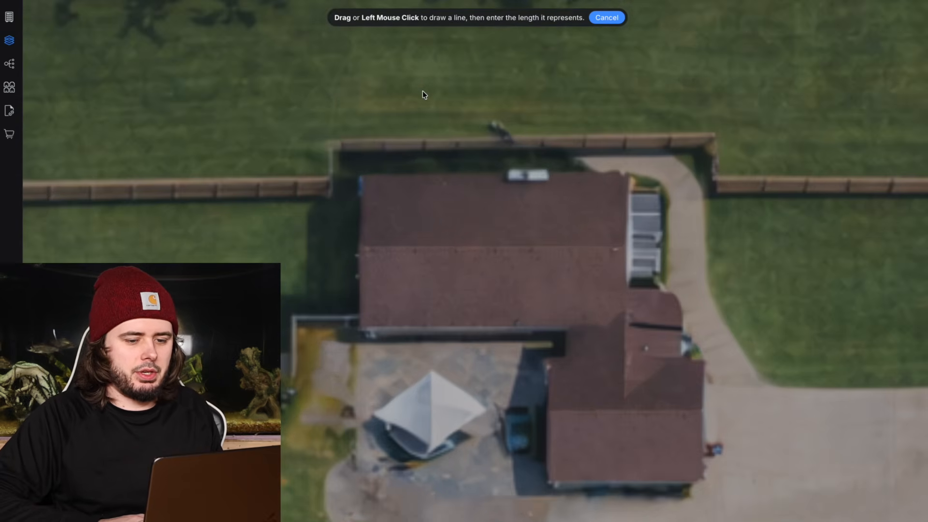
drag(343, 201, 683, 201)
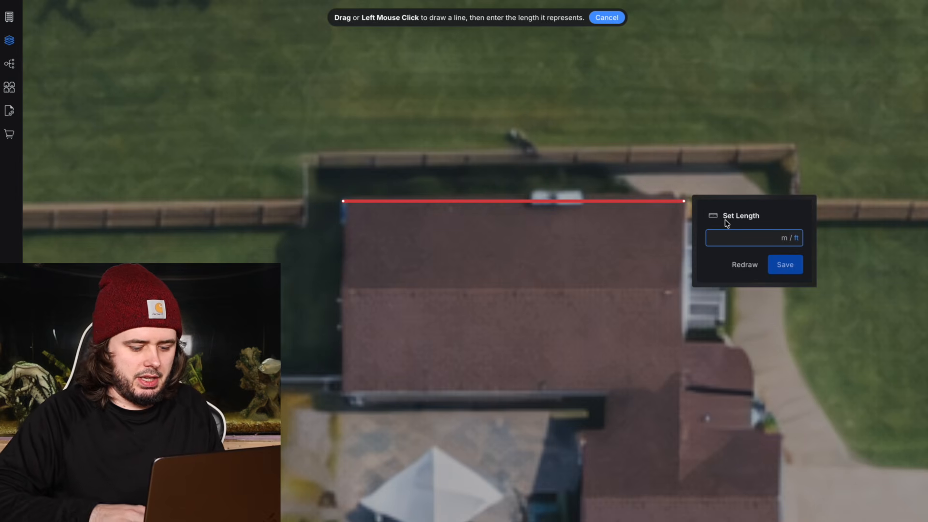
text(50)
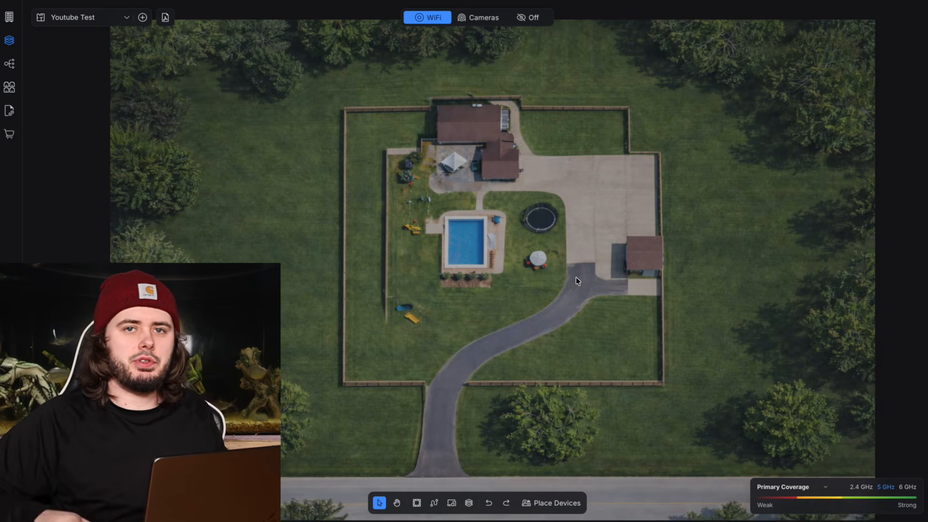
Draw heavy-duty drywall rooms over the main house, about 49.8 ft wide, and over the attached block below it.
click(416, 502)
click(899, 22)
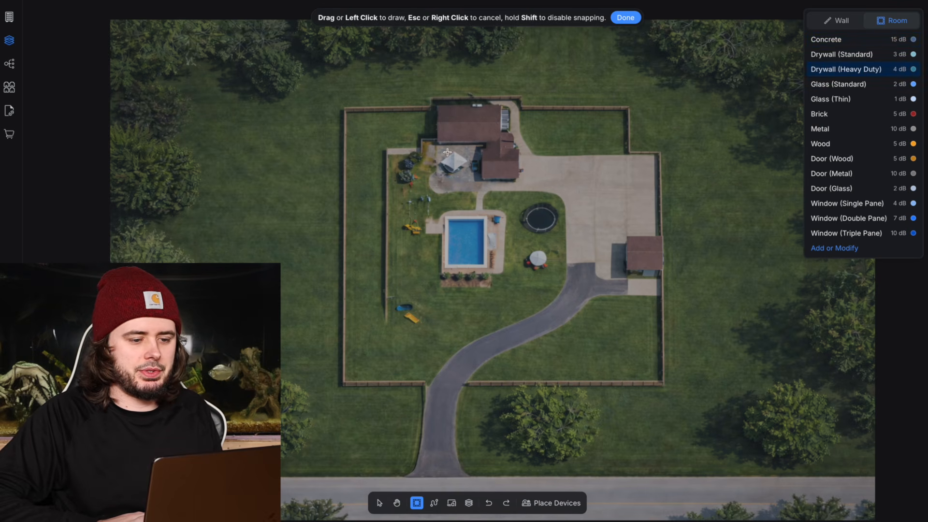
scroll(480, 111, up, 8)
drag(276, 90, 569, 252)
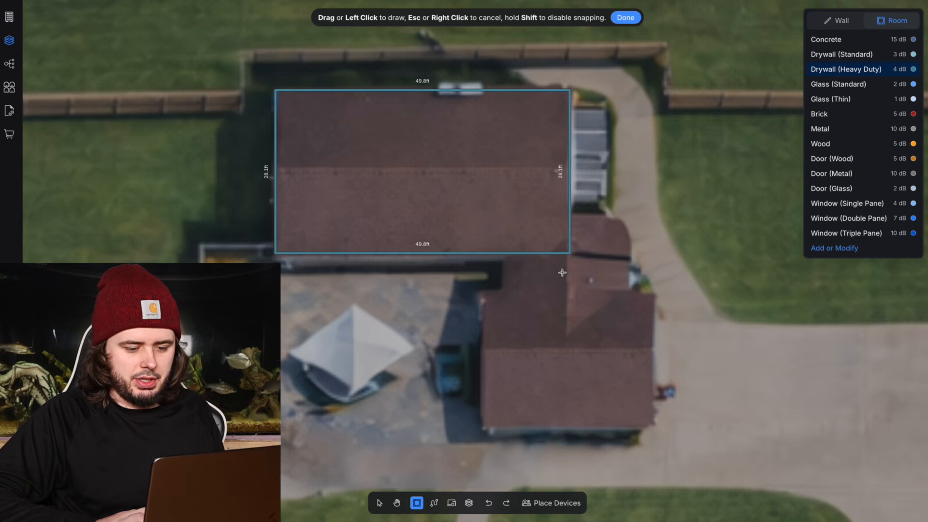
drag(502, 409, 652, 293)
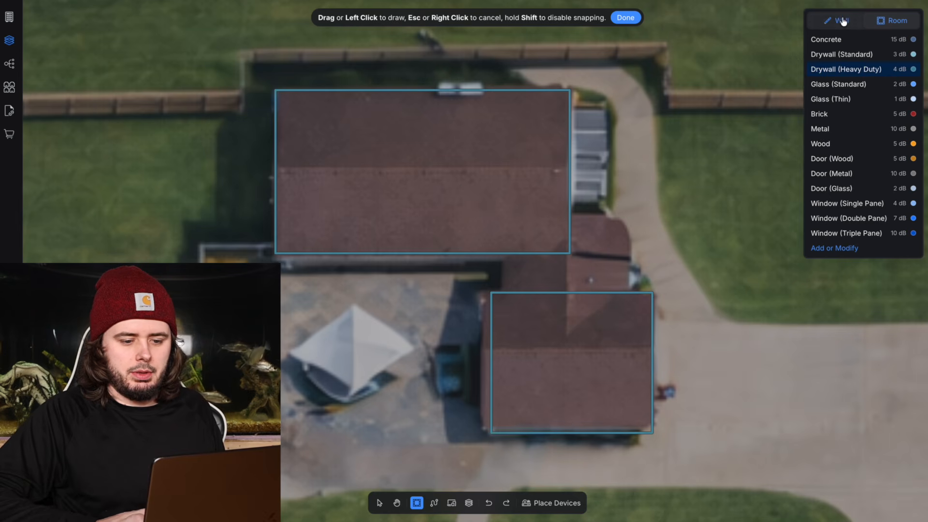
Outline the section connecting the two house blocks with heavy-duty drywall walls and draw a room over the detached building.
key(w)
click(571, 217)
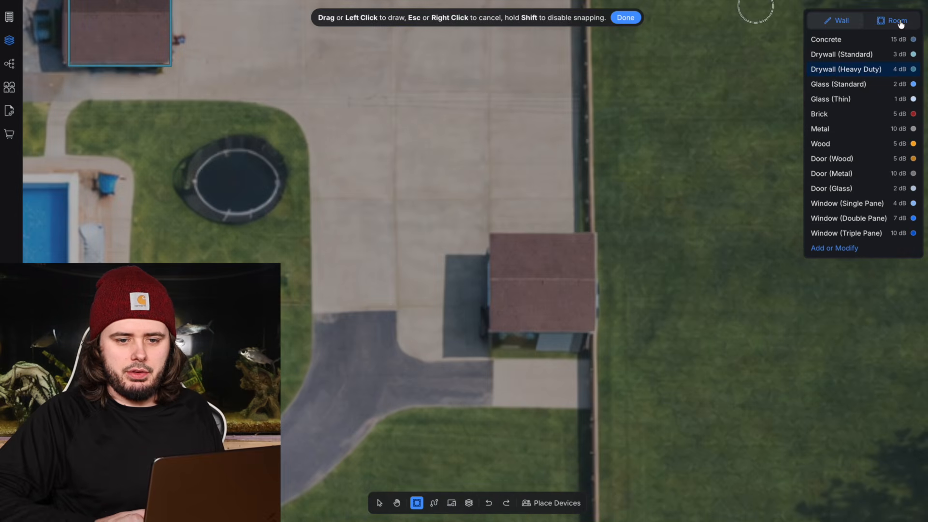
click(899, 22)
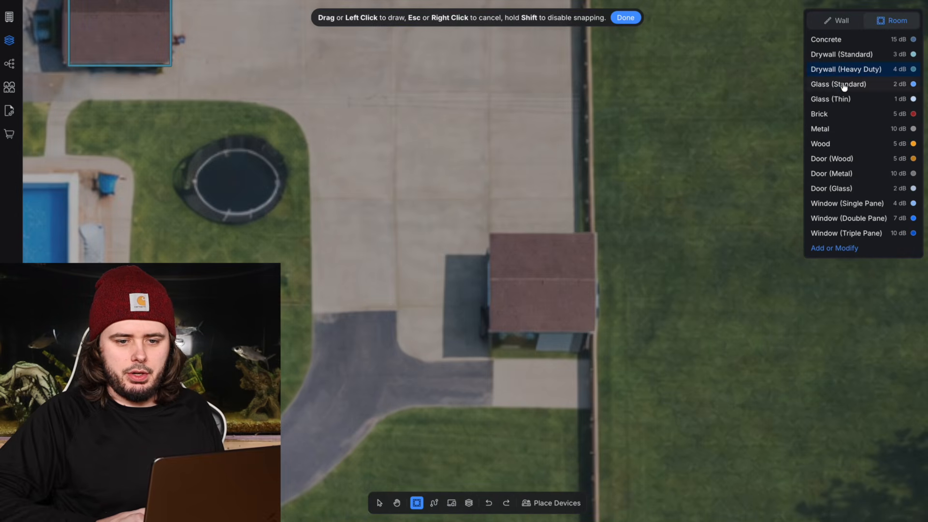
drag(492, 243, 594, 333)
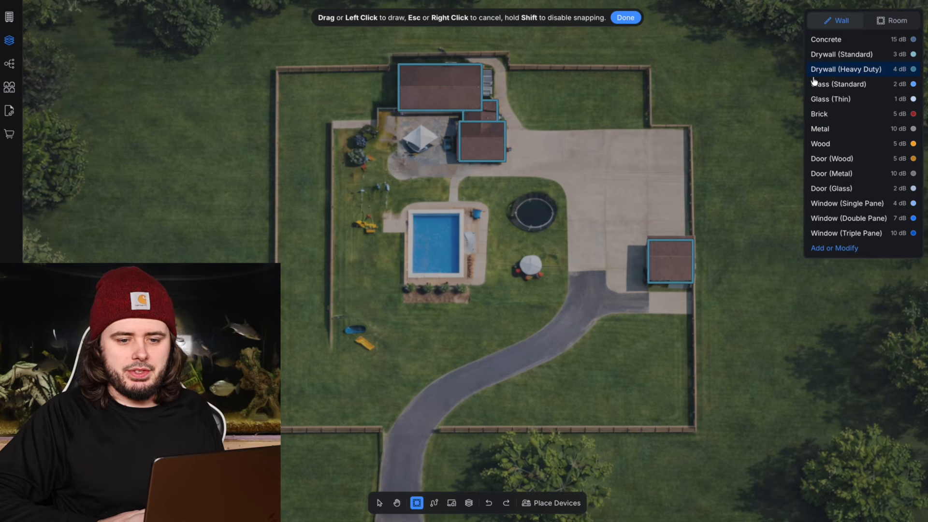
Trace the property's outer fence line with Wood walls.
click(828, 147)
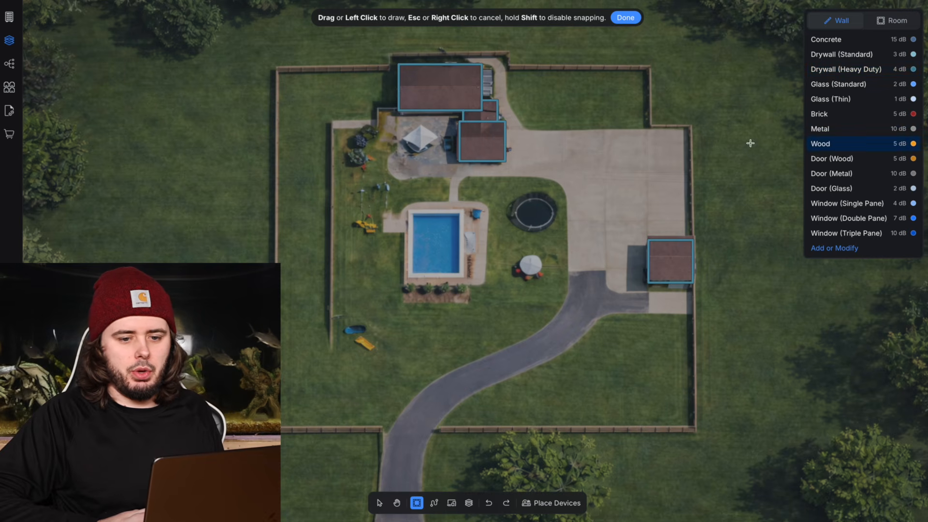
click(276, 69)
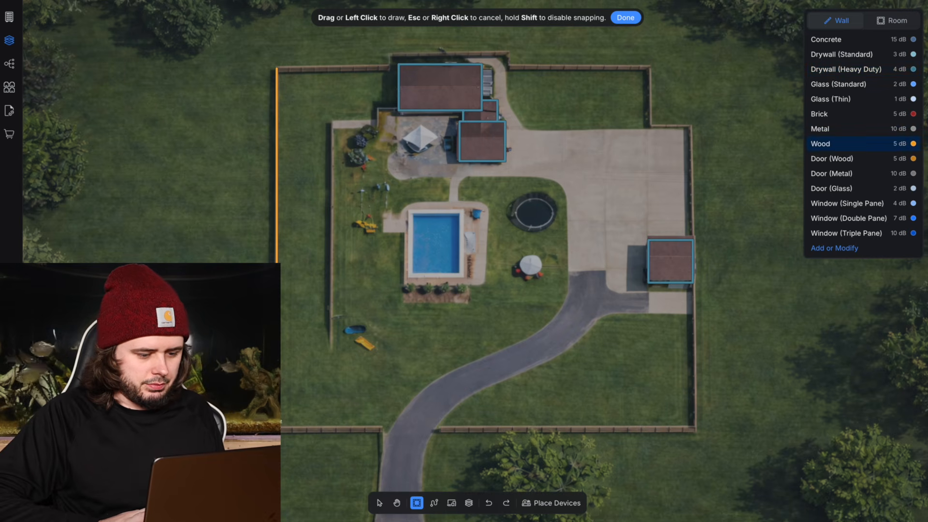
click(276, 429)
click(695, 429)
click(692, 129)
click(649, 128)
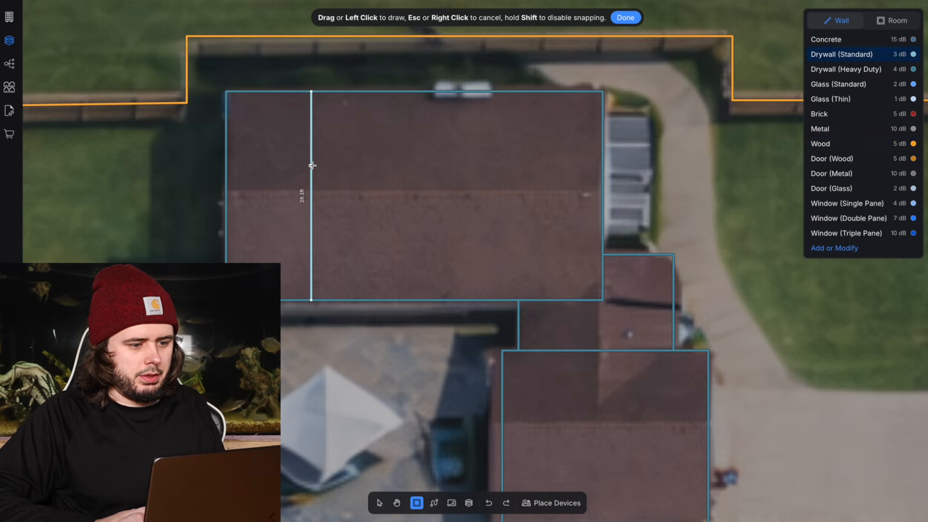
Divide the main house's west end into three rooms with Drywall (Standard) walls, about 11.2 ft wide.
click(310, 155)
click(226, 155)
click(310, 225)
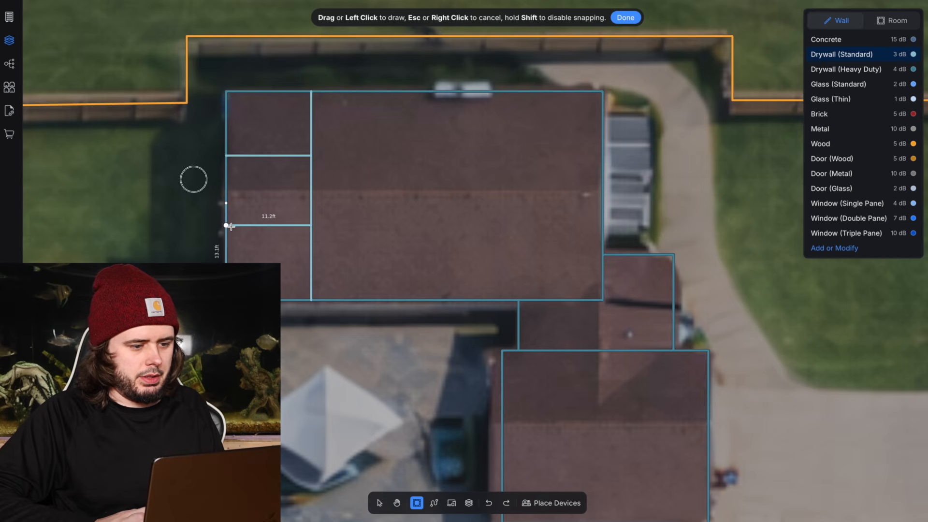
click(225, 225)
Draw standard drywall walls for a closet about 2.5 ft wide and the adjoining room along the main house's north wall.
click(311, 130)
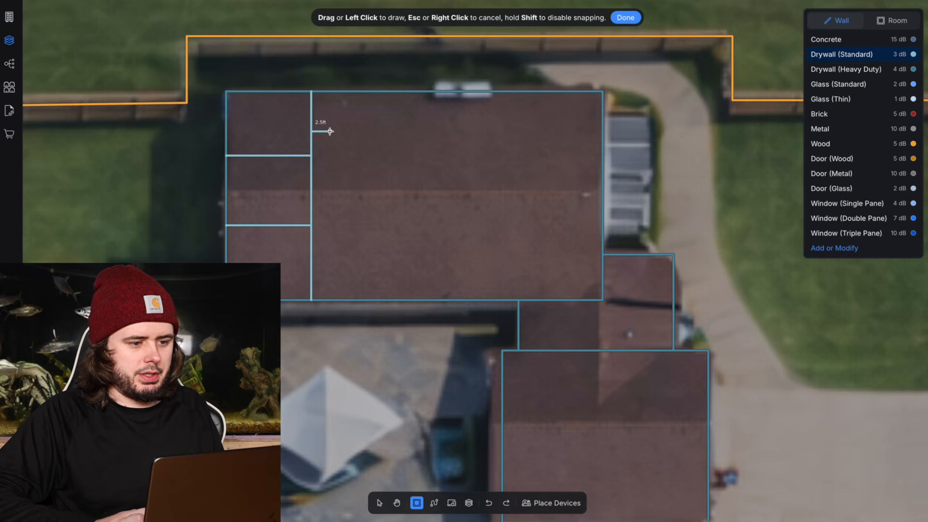
click(332, 131)
click(333, 92)
click(333, 131)
click(332, 167)
click(426, 167)
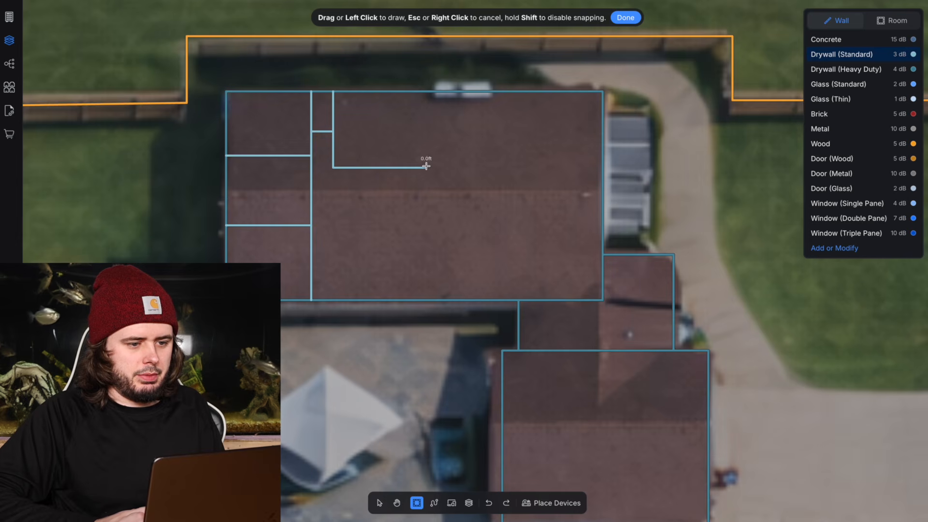
click(426, 92)
Enclose the main house's northeast room and add the closet and room along the south wall with standard drywall.
click(602, 197)
click(427, 196)
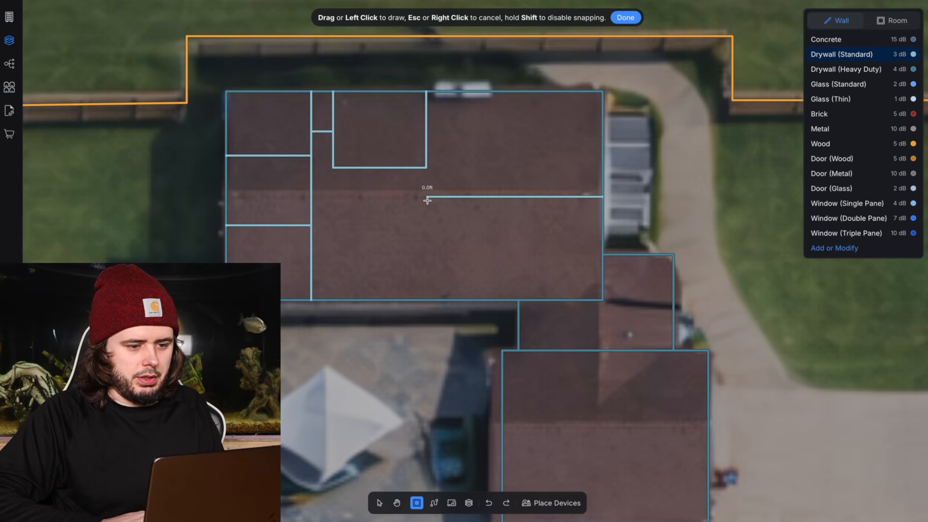
click(426, 168)
click(311, 249)
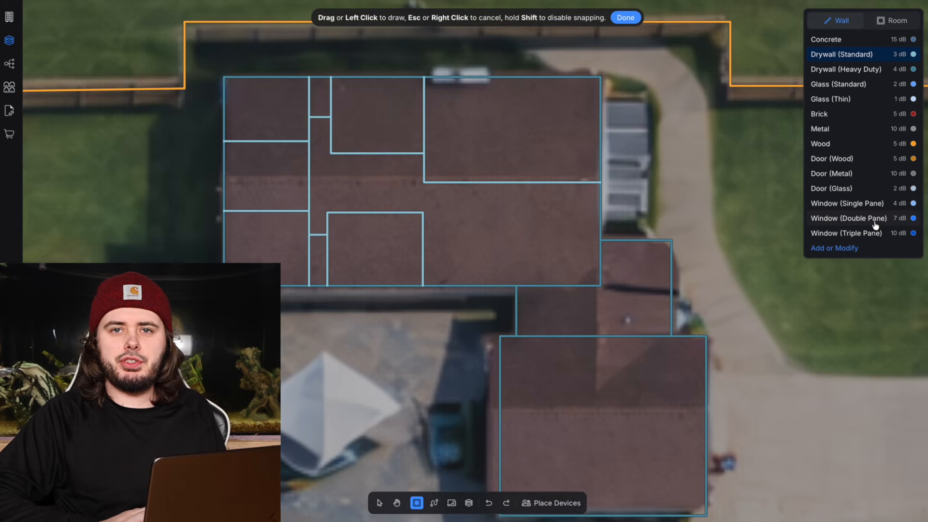
Add Window (Double Pane) segments along the main house's south, west, north and east exterior walls.
click(864, 219)
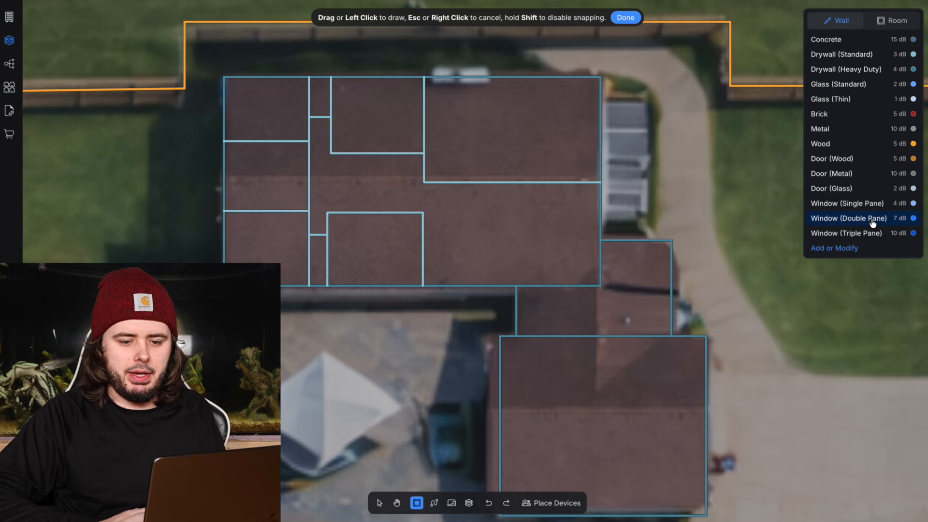
click(352, 285)
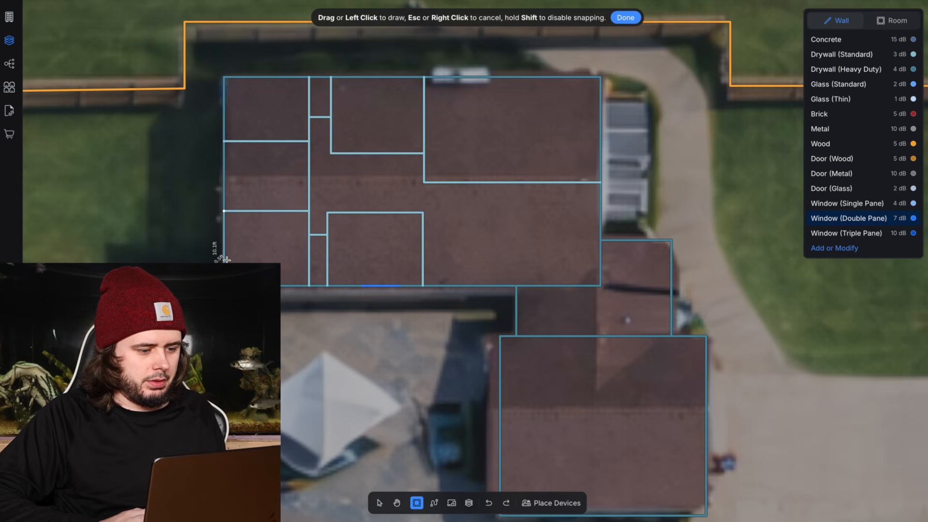
drag(224, 116, 223, 97)
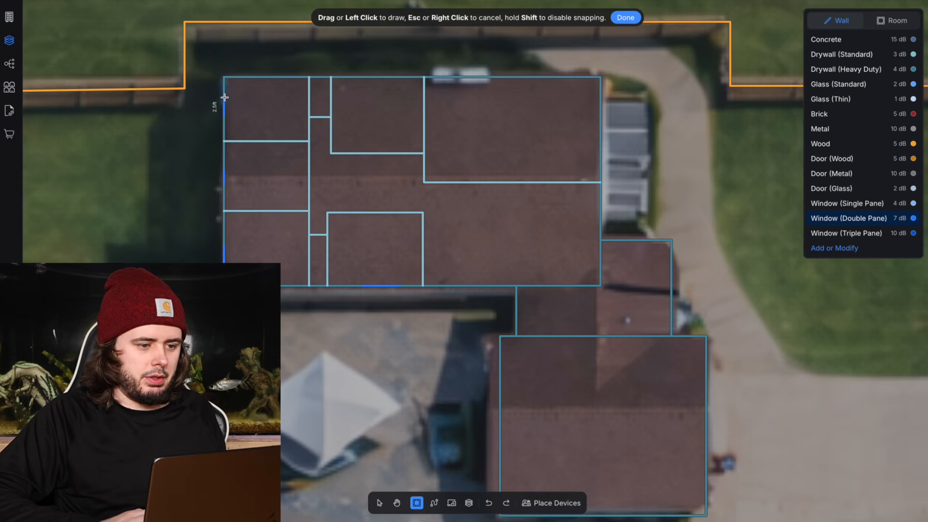
drag(358, 76, 383, 75)
drag(461, 76, 489, 76)
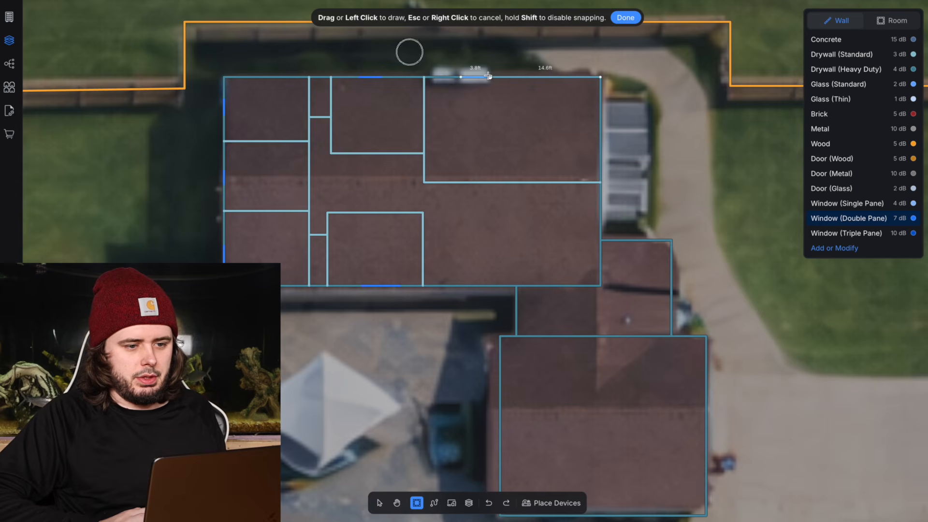
drag(559, 76, 570, 76)
drag(601, 97, 601, 152)
Add a Door (Glass) segment to the main house's south wall facing the patio.
click(856, 194)
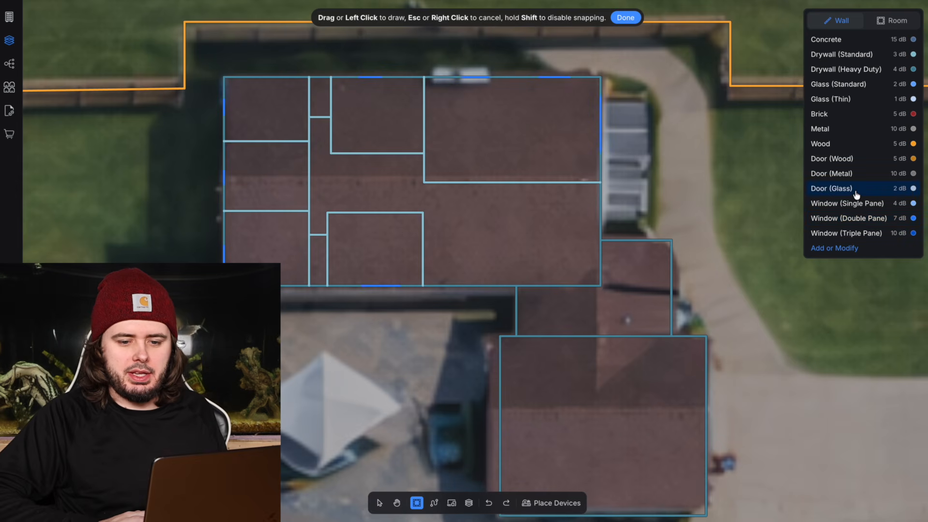
click(441, 288)
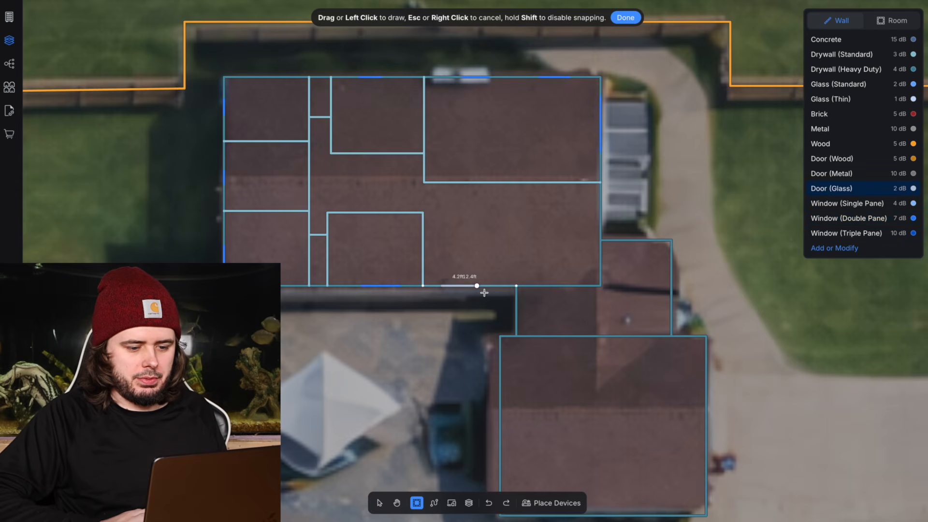
click(505, 293)
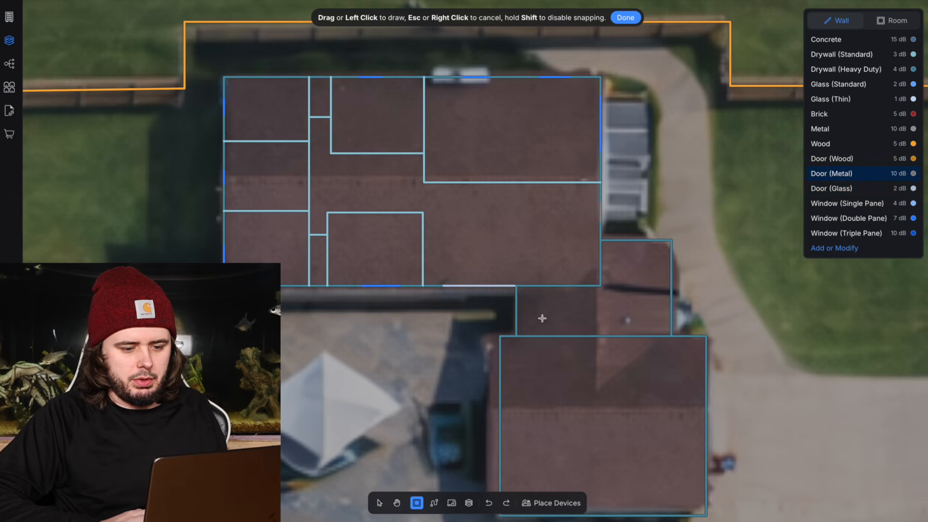
Add Door (Metal) segments at both ends of the connecting section and on the attached block's east wall.
click(563, 286)
click(588, 286)
click(559, 336)
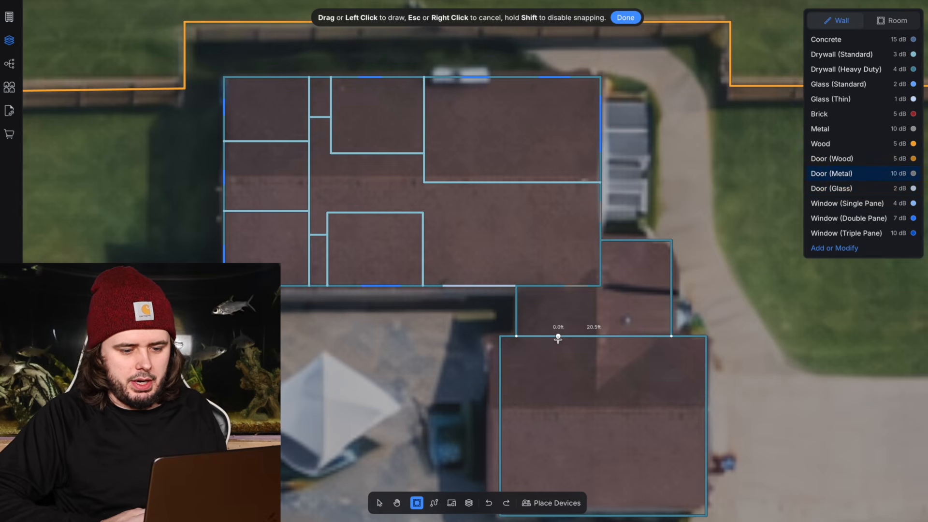
click(588, 336)
middle_drag(643, 397, 601, 296)
click(663, 253)
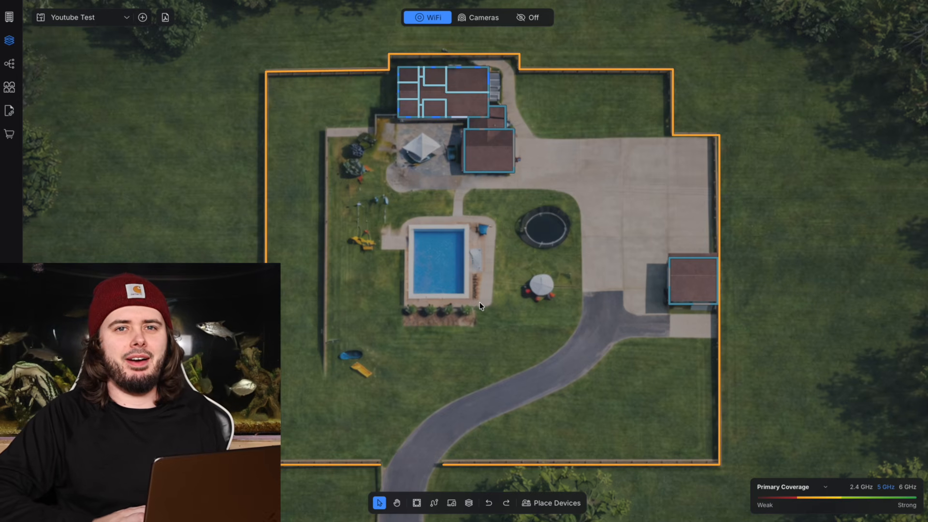
Open the catalog of WiFi devices for placement on the main house.
scroll(476, 238, up, 5)
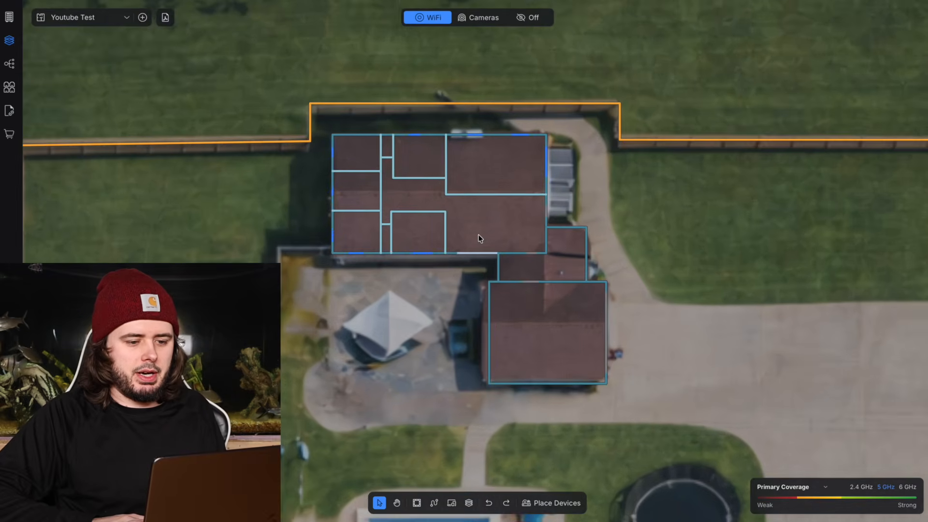
scroll(480, 238, up, 1)
click(550, 504)
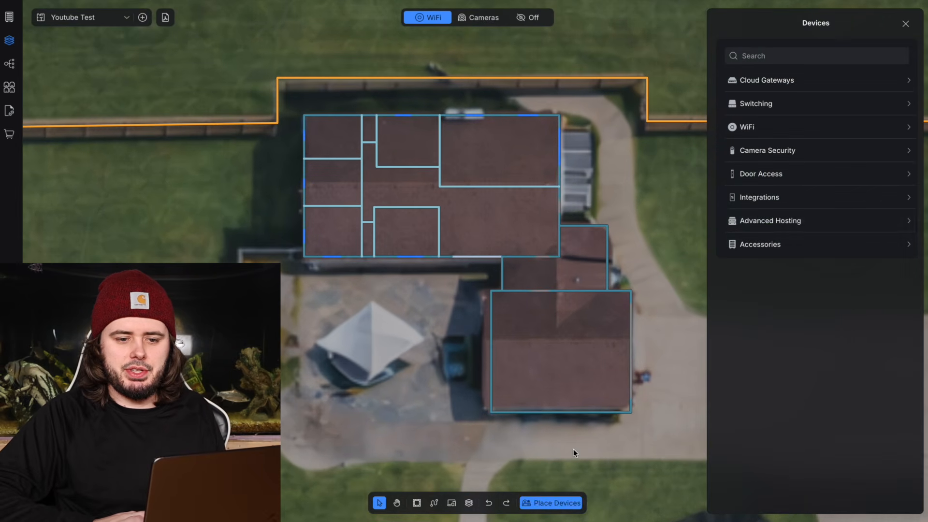
click(783, 129)
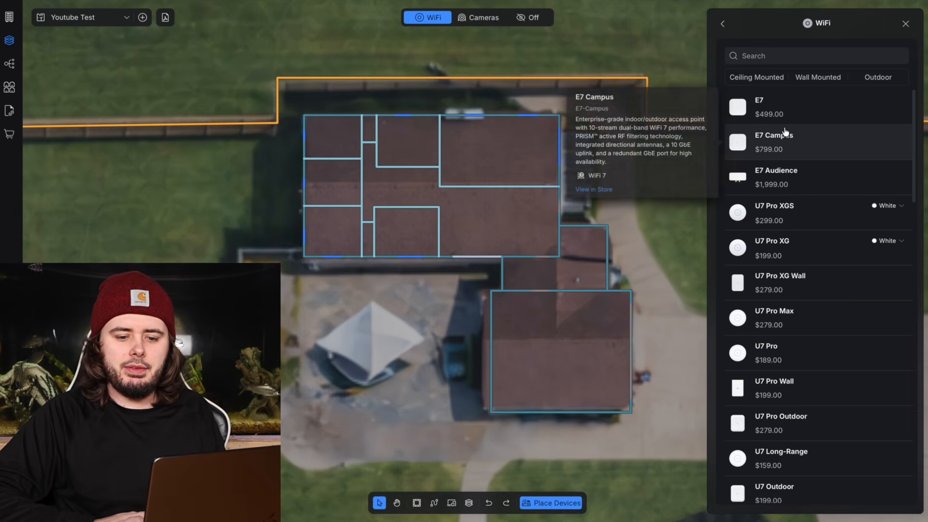
Preview the coverage of an AC Lite access point inside the main house.
scroll(790, 275, down, 3)
scroll(791, 275, down, 10)
click(836, 367)
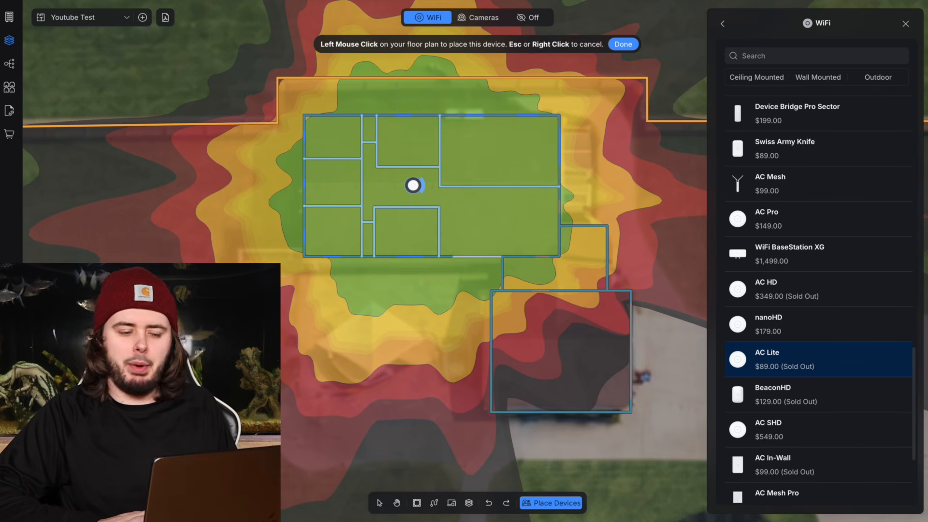
Place a U7 Pro XG access point in the main house's open southeast room.
scroll(822, 194, up, 15)
click(822, 172)
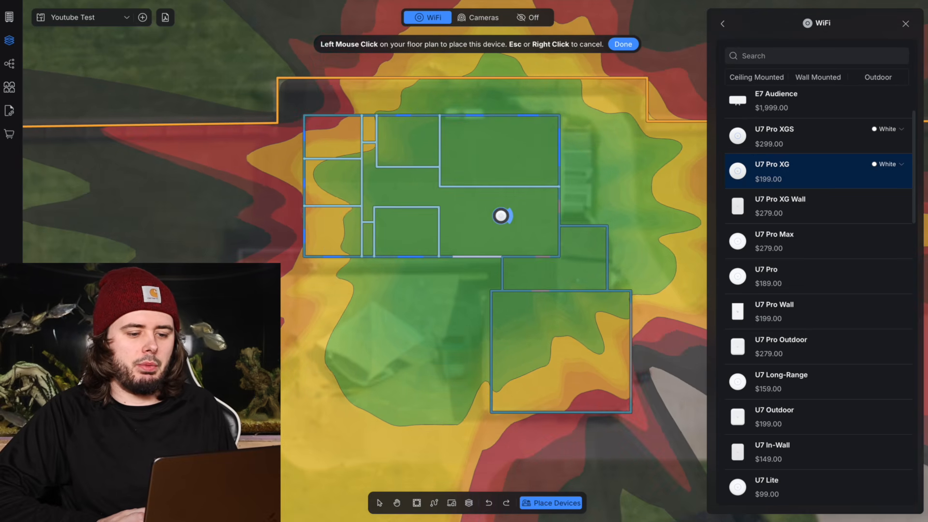
click(496, 218)
Place a U7 Pro Wall access point on the interior wall beside the house's west rooms.
scroll(822, 290, down, 1)
click(797, 265)
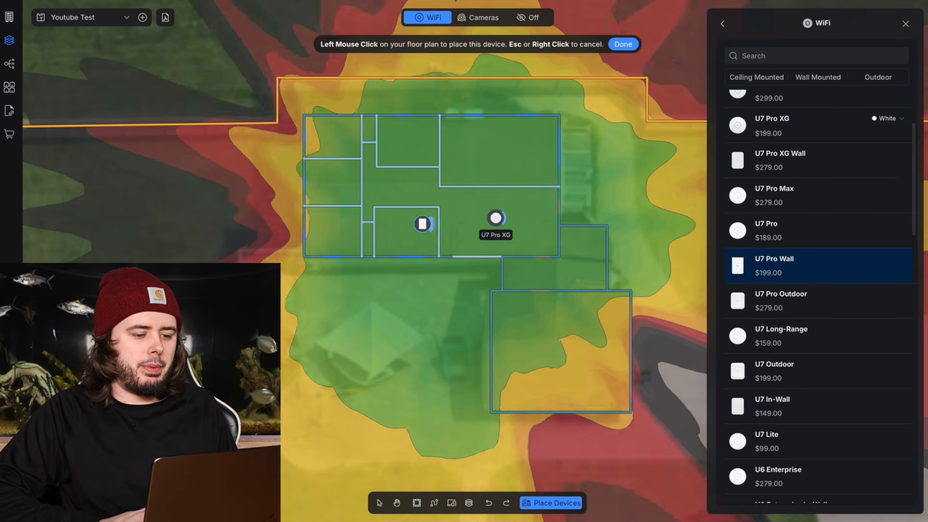
click(360, 174)
key(Escape)
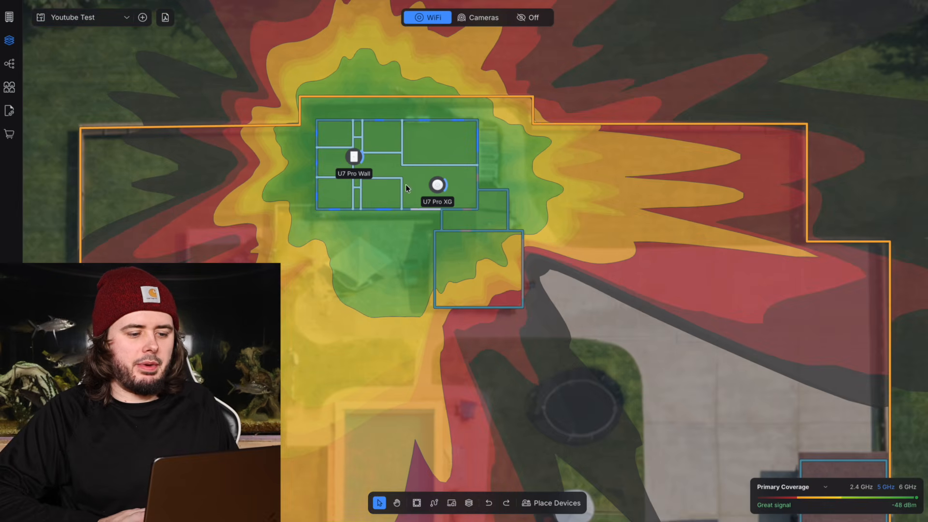
click(354, 158)
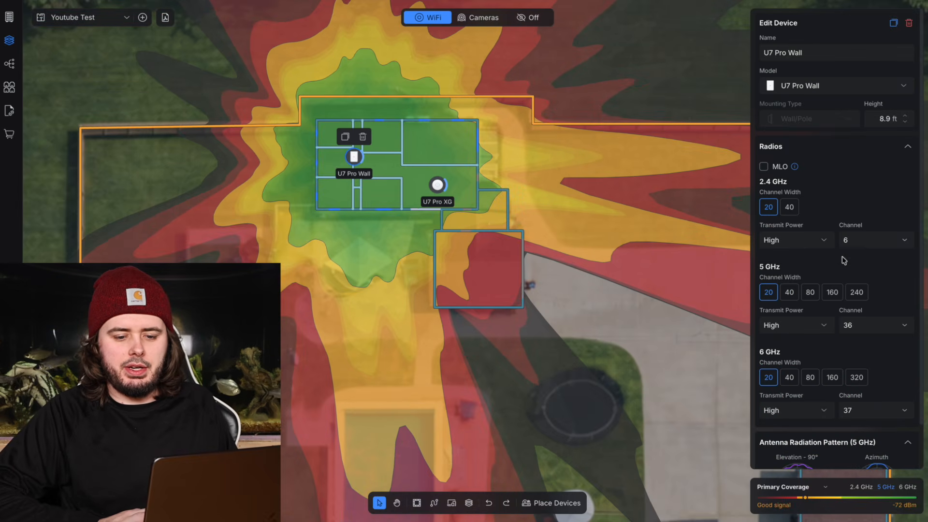
scroll(843, 261, down, 1)
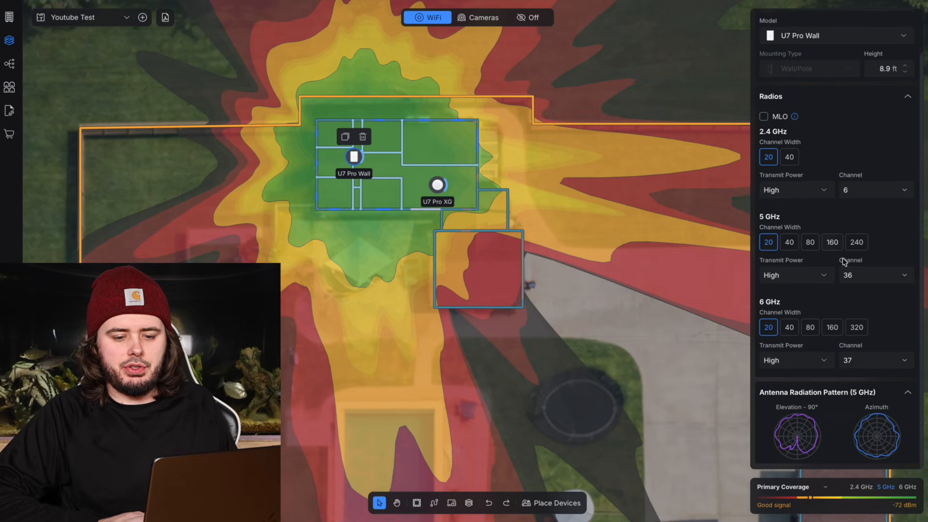
click(810, 244)
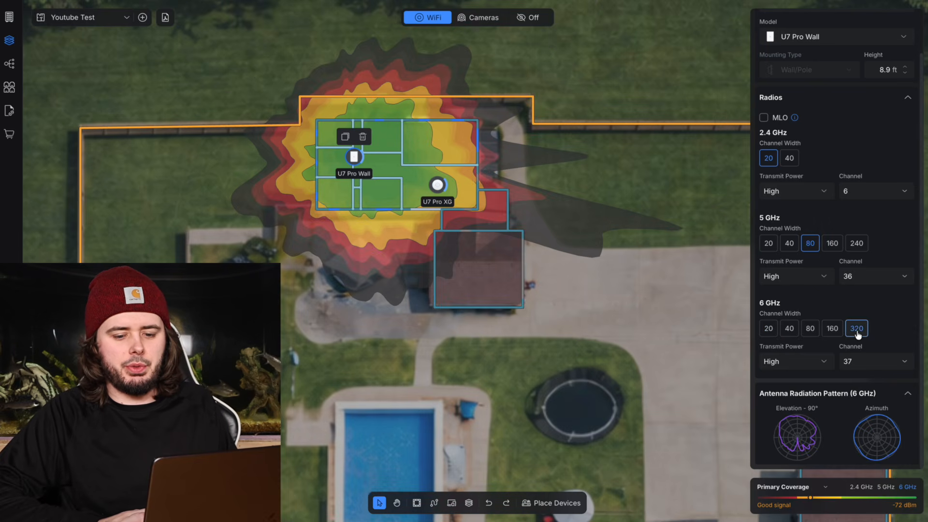
click(856, 330)
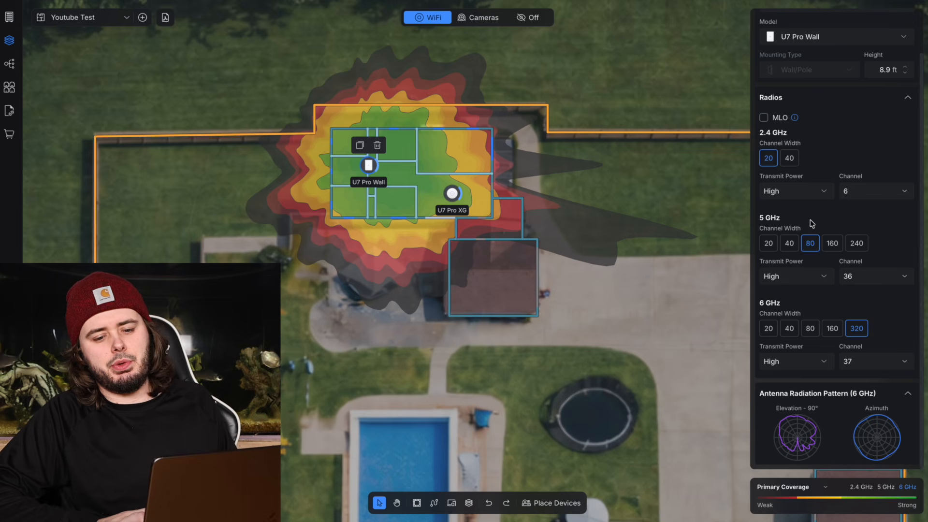
click(430, 175)
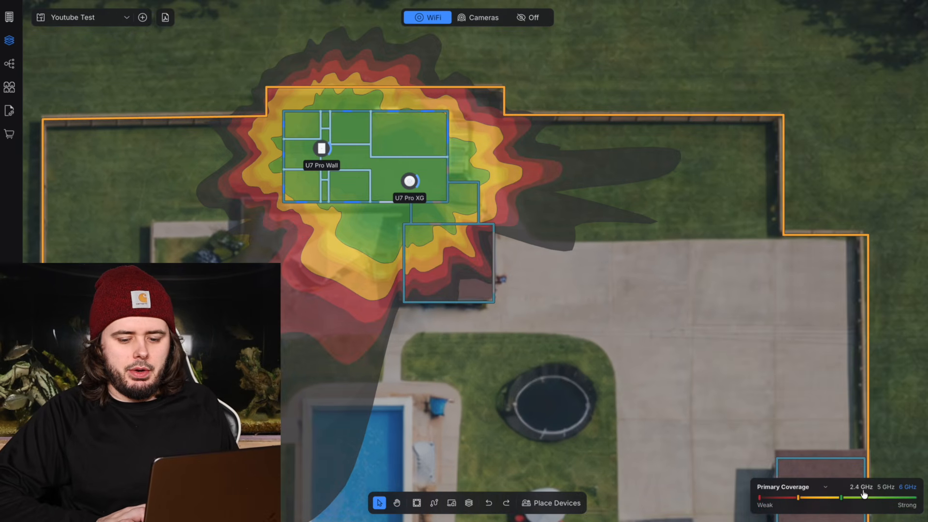
Compare the coverage of the two indoor access points on the 2.4 GHz, 5 GHz and 6 GHz bands.
click(862, 489)
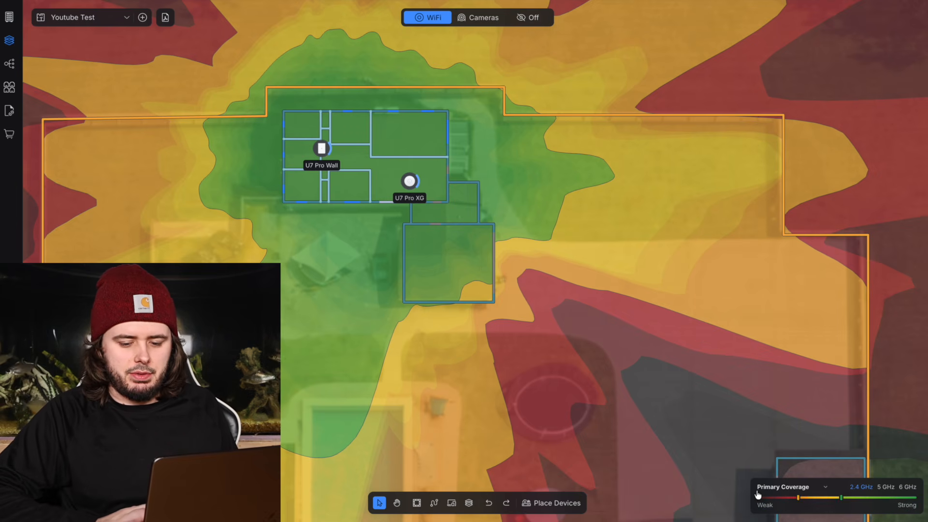
click(885, 488)
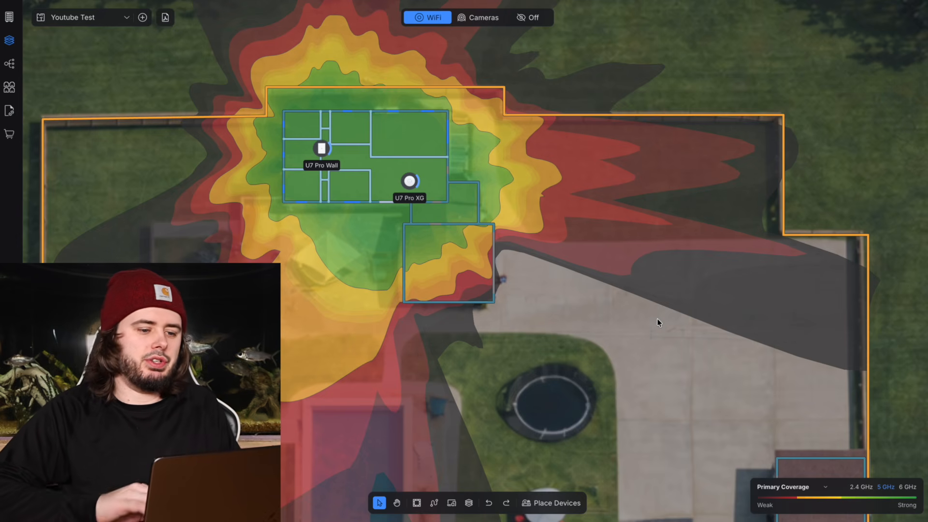
click(907, 486)
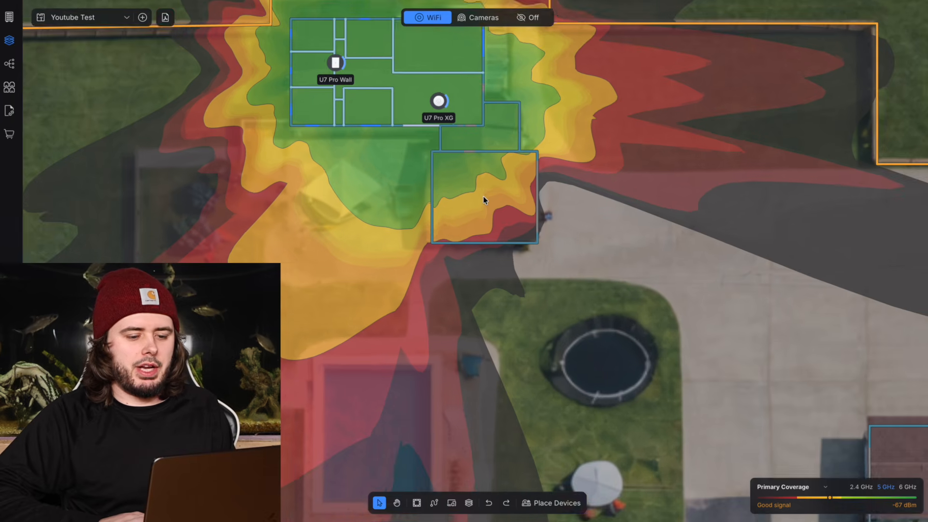
Place U7 Outdoor access points at the southwest corners of the main house, the garage and the detached outbuilding.
scroll(484, 200, down, 5)
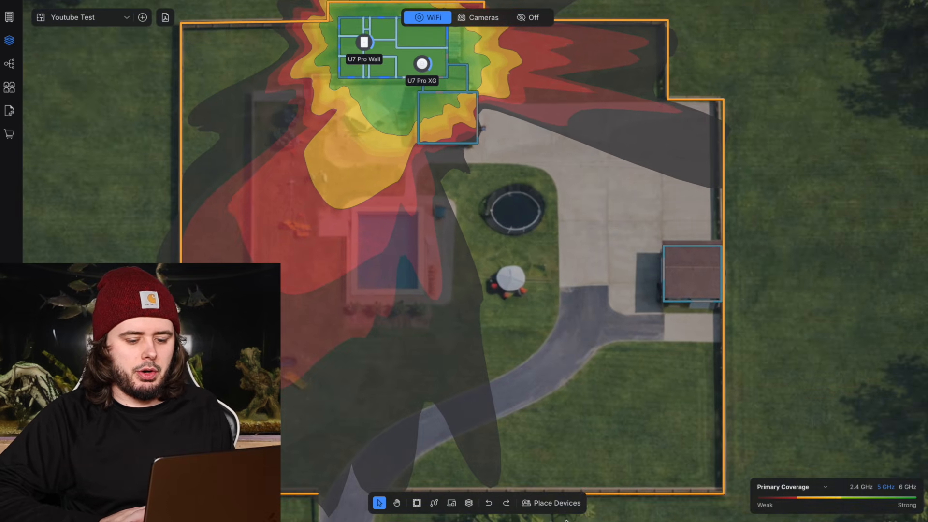
click(561, 504)
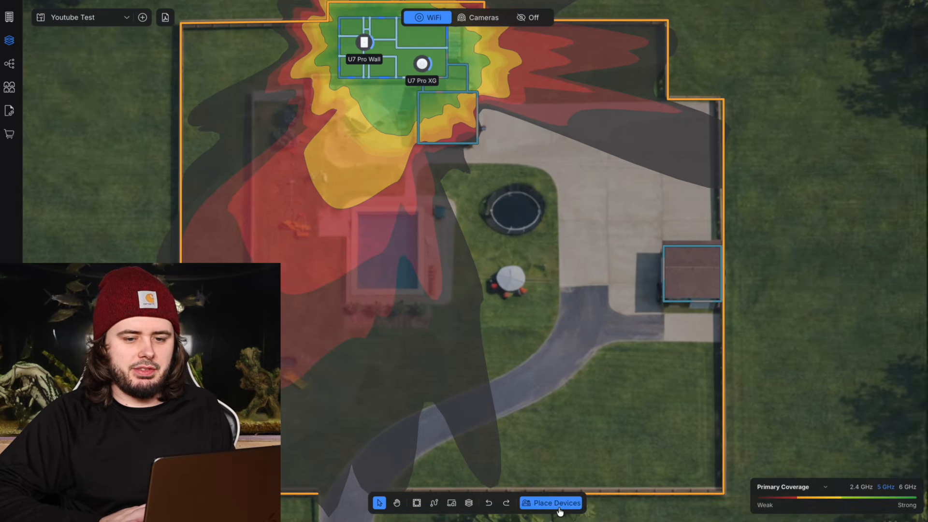
click(802, 127)
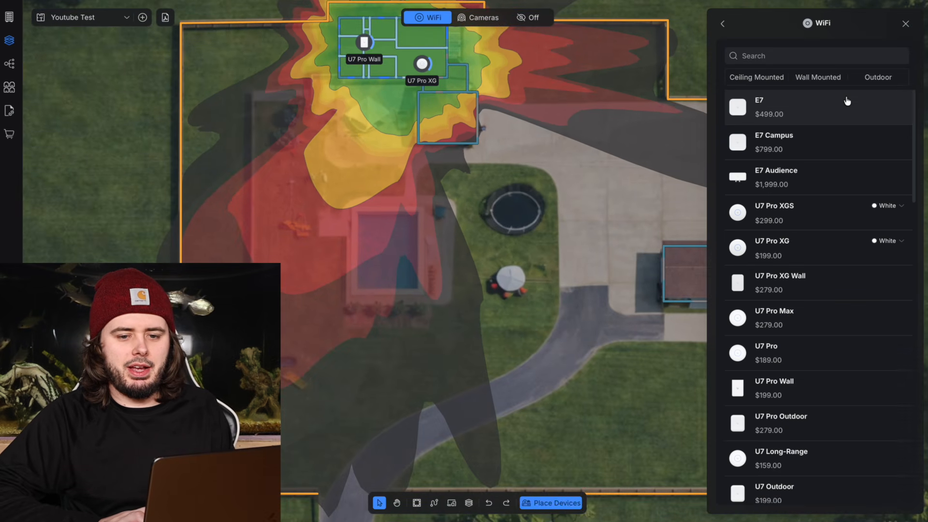
click(878, 77)
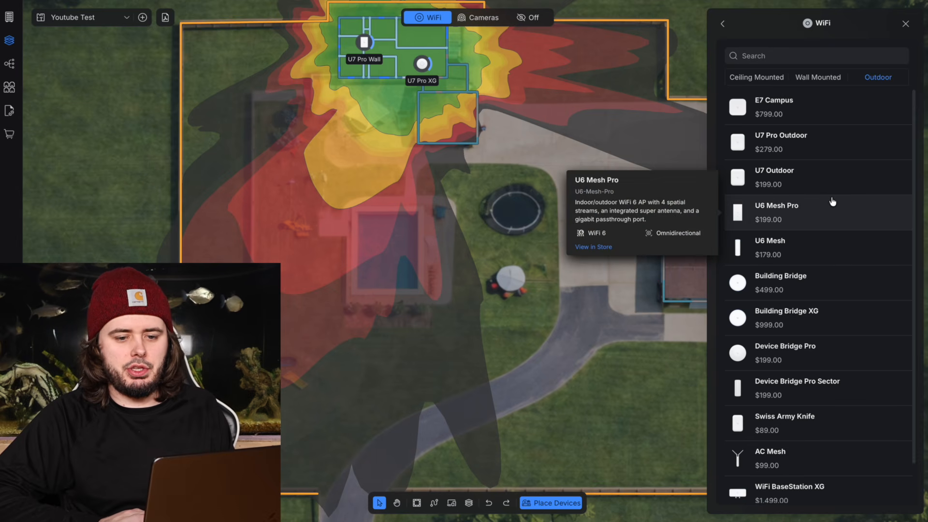
click(816, 182)
click(363, 113)
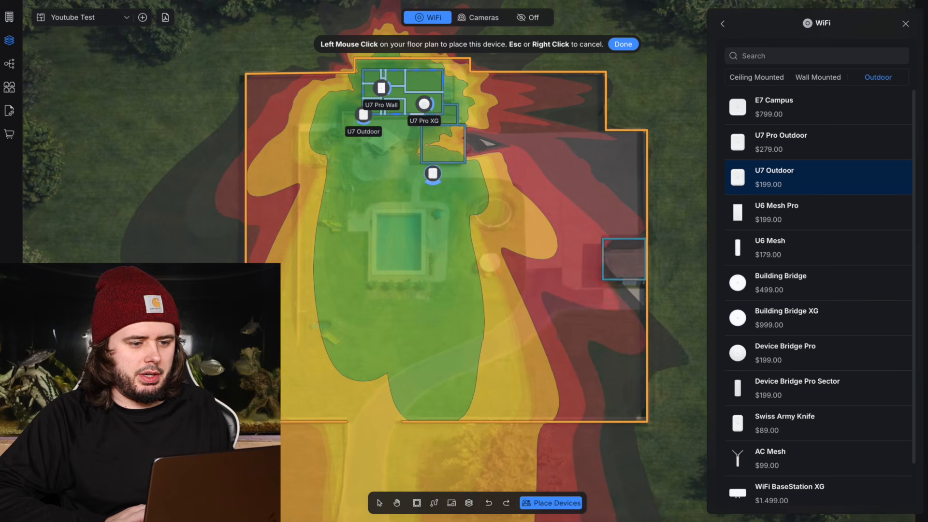
click(422, 163)
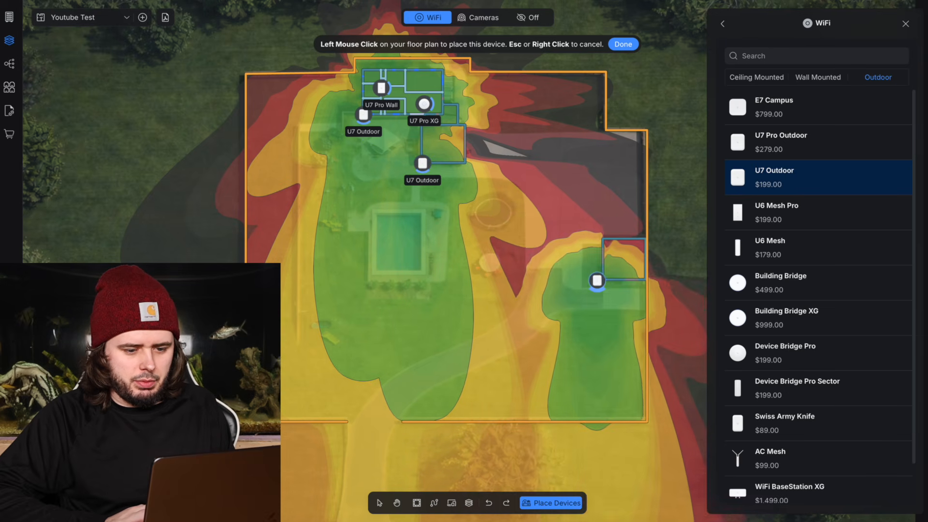
click(602, 279)
key(Escape)
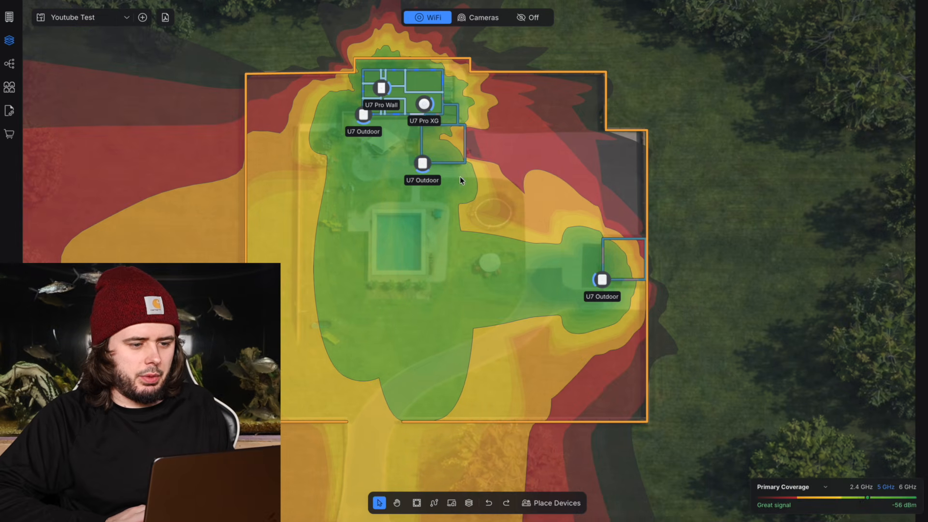
Change the house corner's U7 Outdoor to the Omni Antenna and inspect the garage corner access point's coverage.
click(362, 115)
click(822, 378)
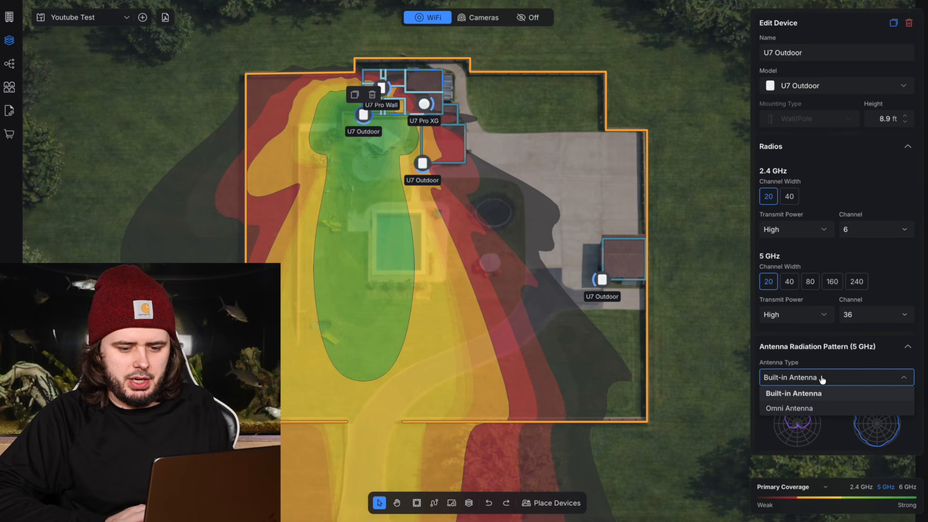
click(815, 409)
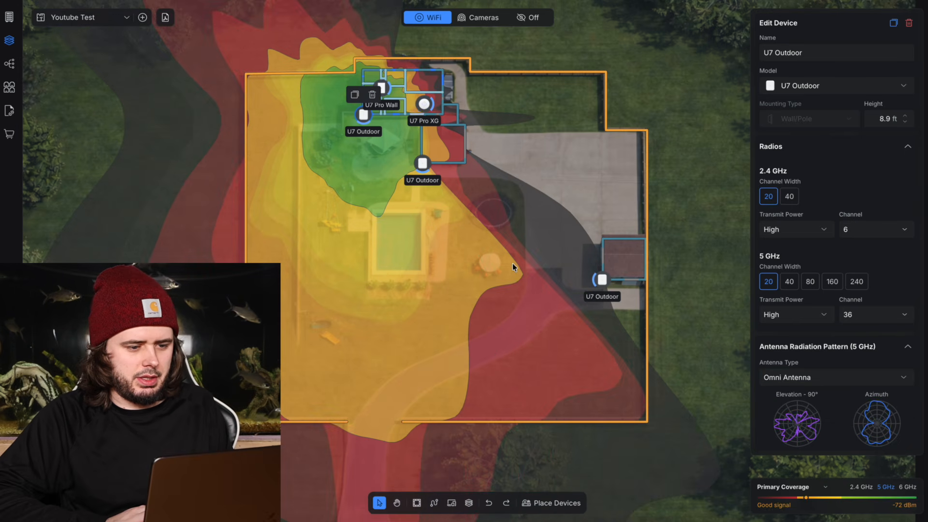
click(424, 165)
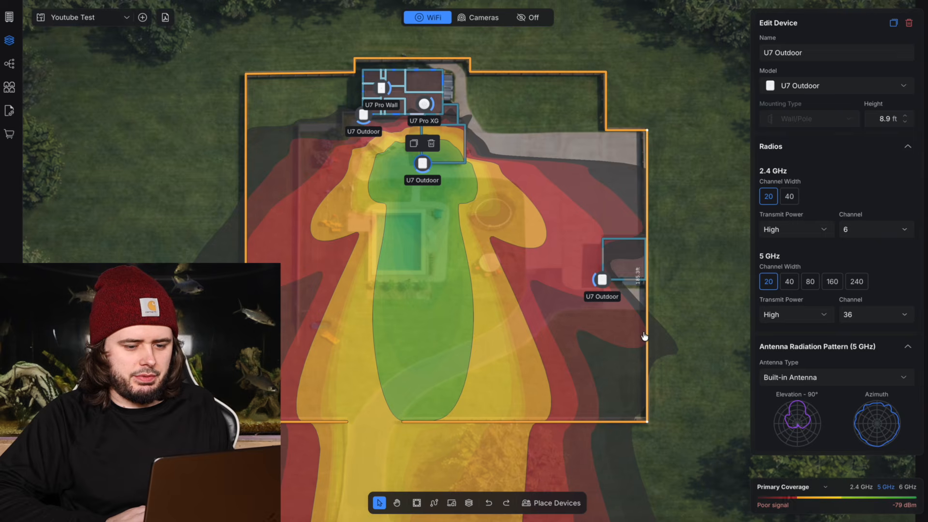
Try the Omni Antenna on the outbuilding's U7 Outdoor access point and restore its Built-in Antenna.
click(602, 280)
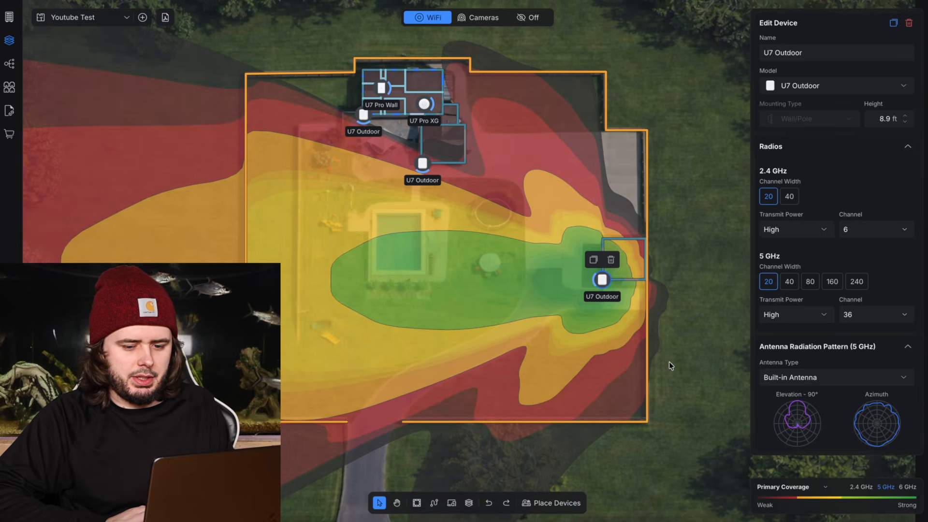
click(822, 379)
click(812, 409)
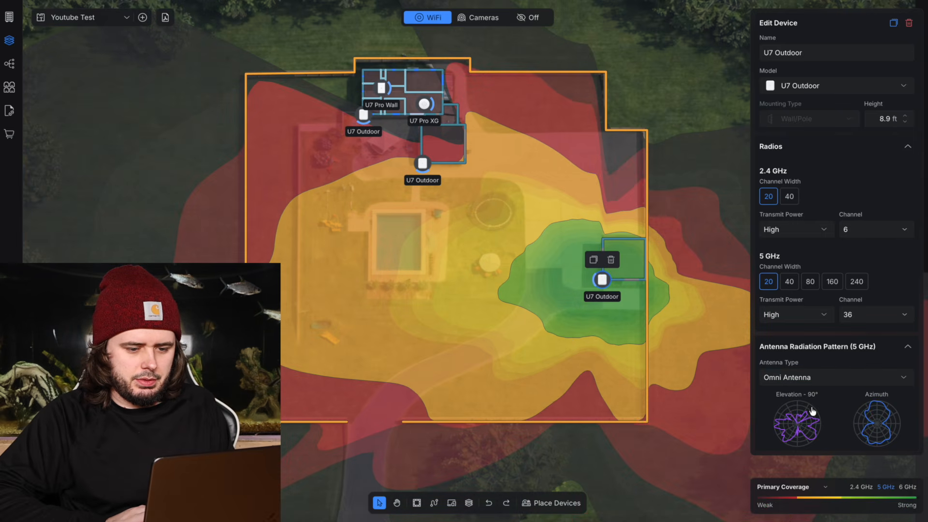
click(809, 382)
click(799, 394)
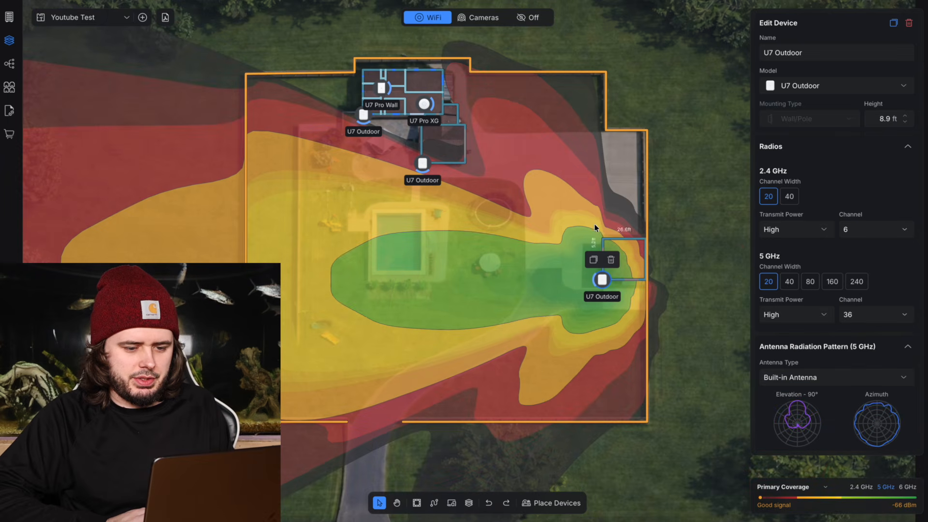
click(668, 242)
Place another U7 Outdoor access point on the garage's east wall, facing the driveway.
click(551, 503)
click(790, 129)
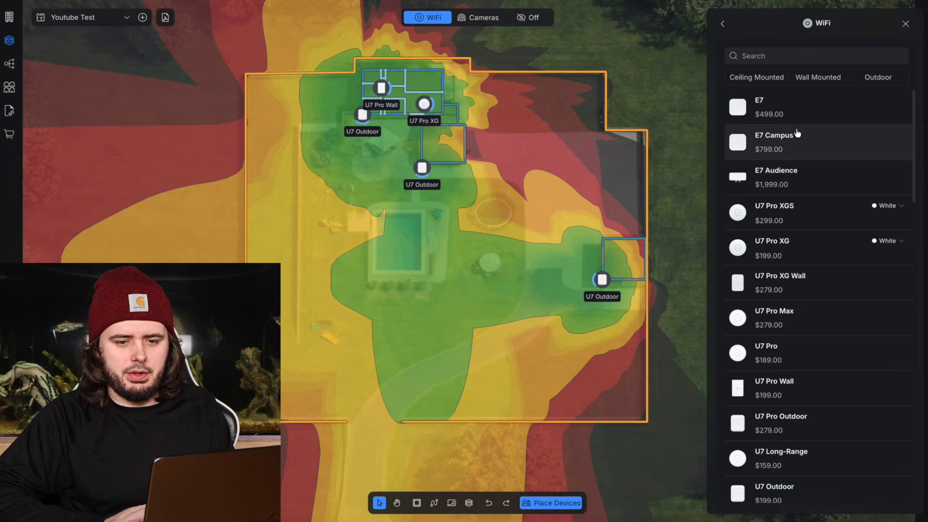
click(866, 79)
click(821, 176)
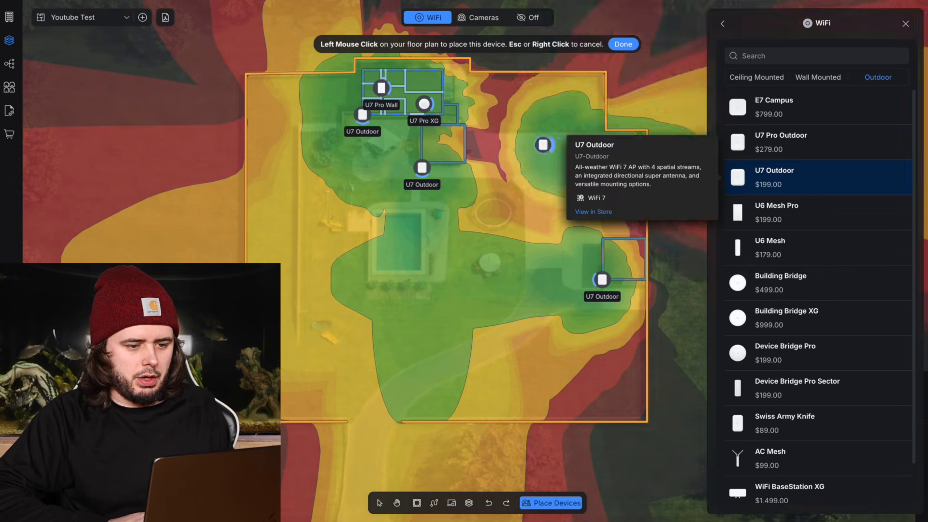
click(465, 134)
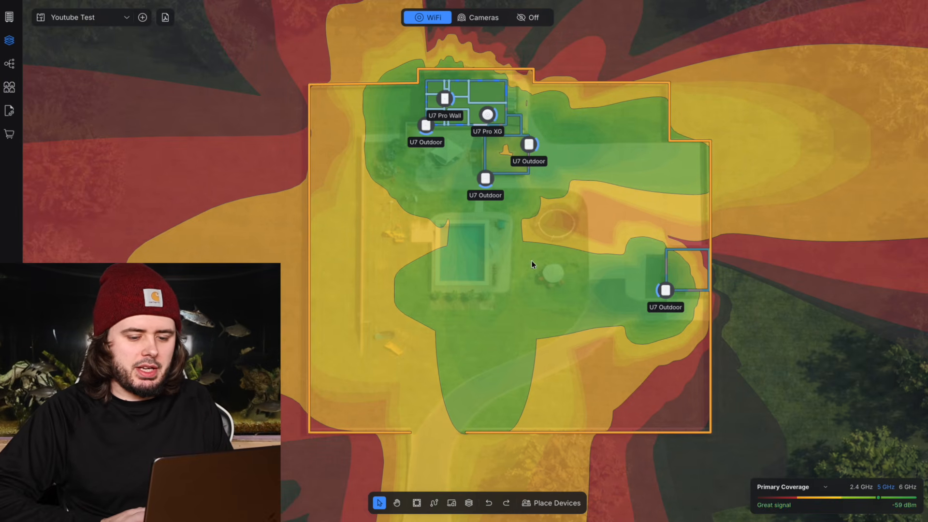
Check the property's coverage on 2.4 GHz and 5 GHz, and the main house's coverage on 6 GHz.
click(862, 488)
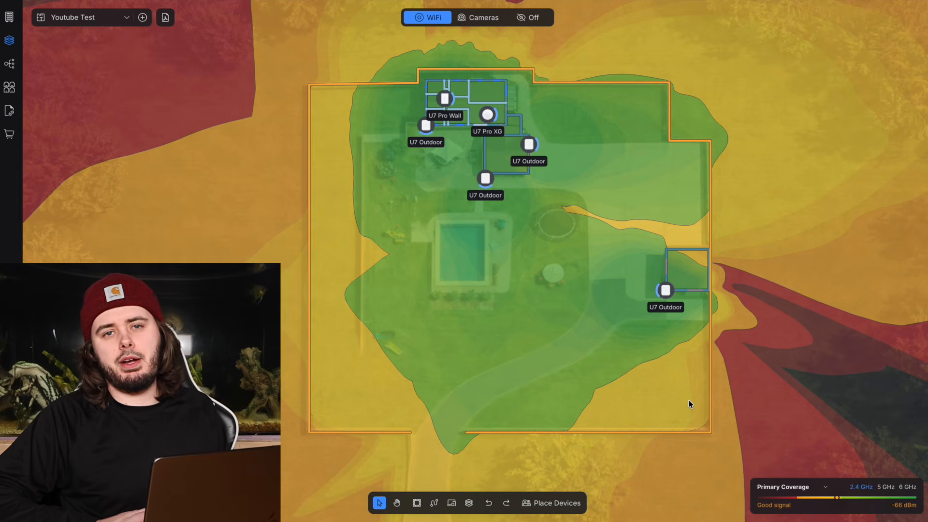
click(891, 489)
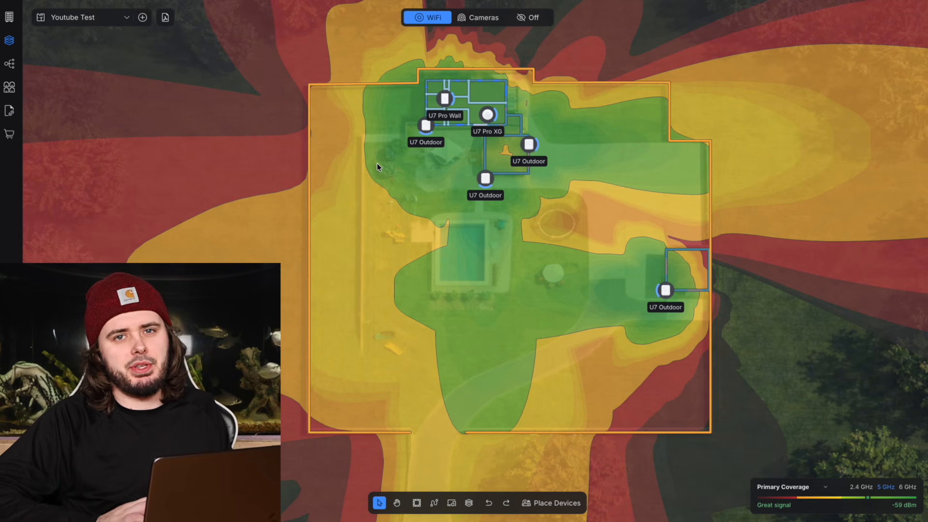
scroll(461, 129, up, 8)
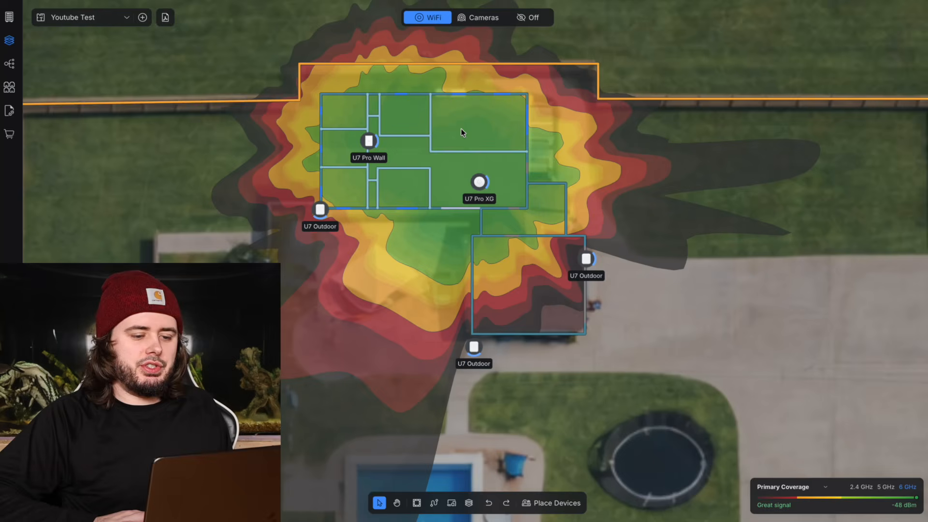
scroll(461, 129, up, 1)
scroll(461, 129, left, 1)
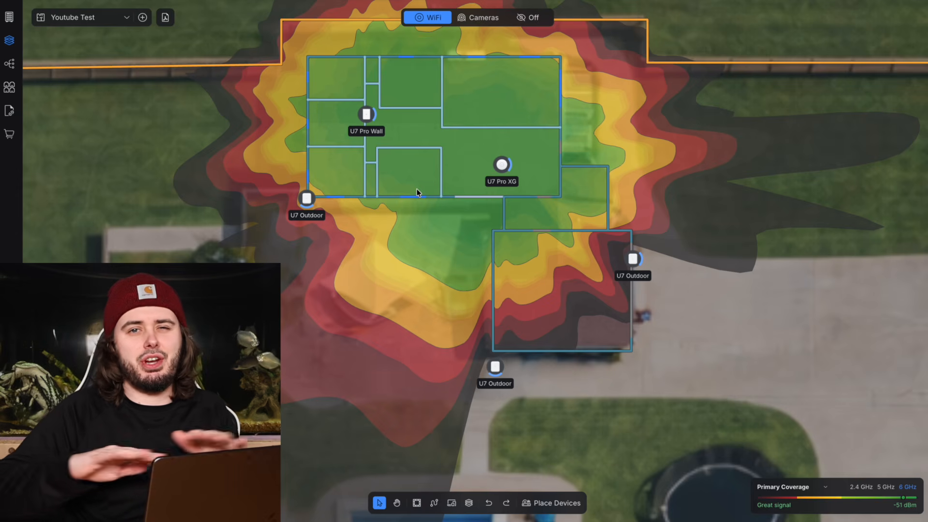
scroll(418, 193, down, 3)
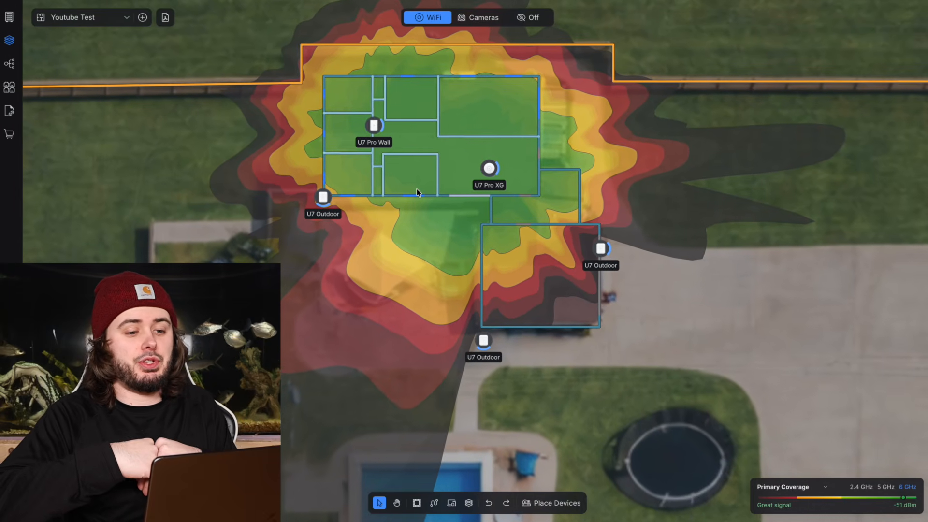
scroll(418, 192, up, 1)
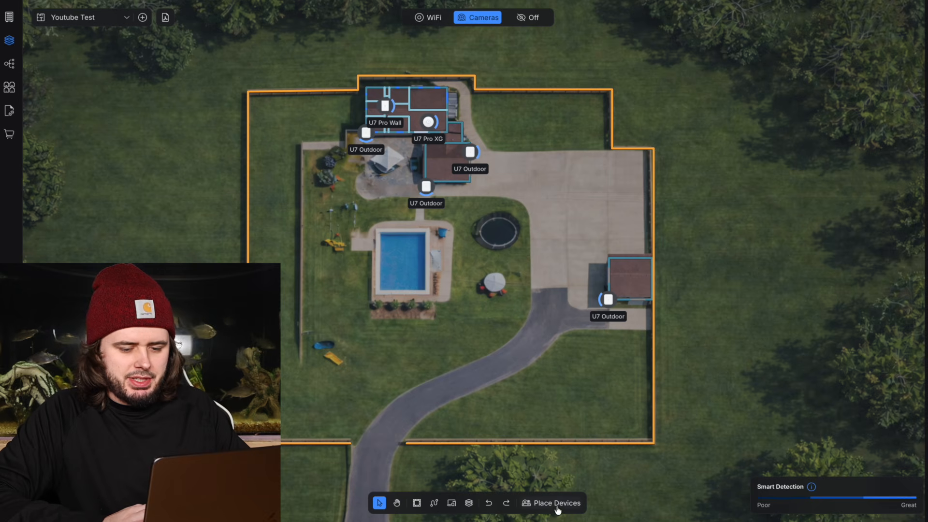
Place six G6 Bullet cameras: three around the main house, one on the garage corner, one on the outbuilding and one at the driveway gate.
click(557, 503)
click(792, 151)
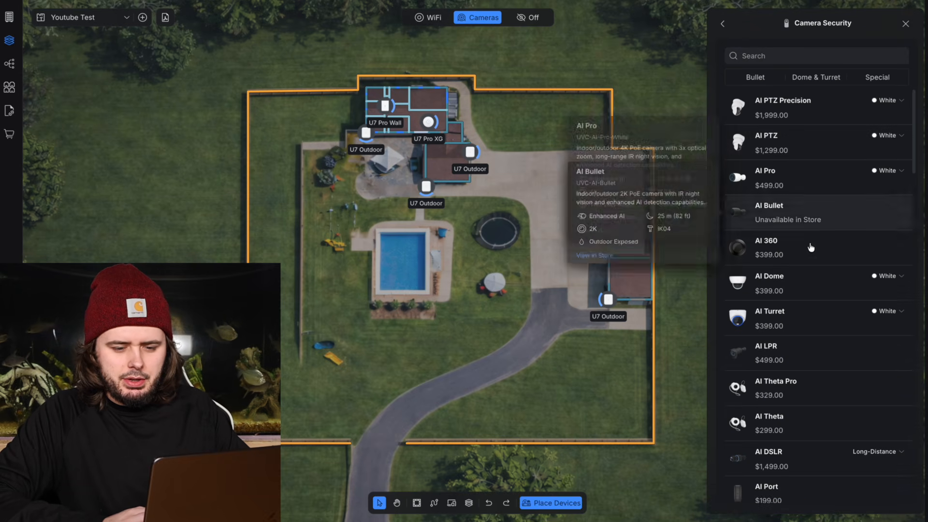
scroll(810, 280, down, 4)
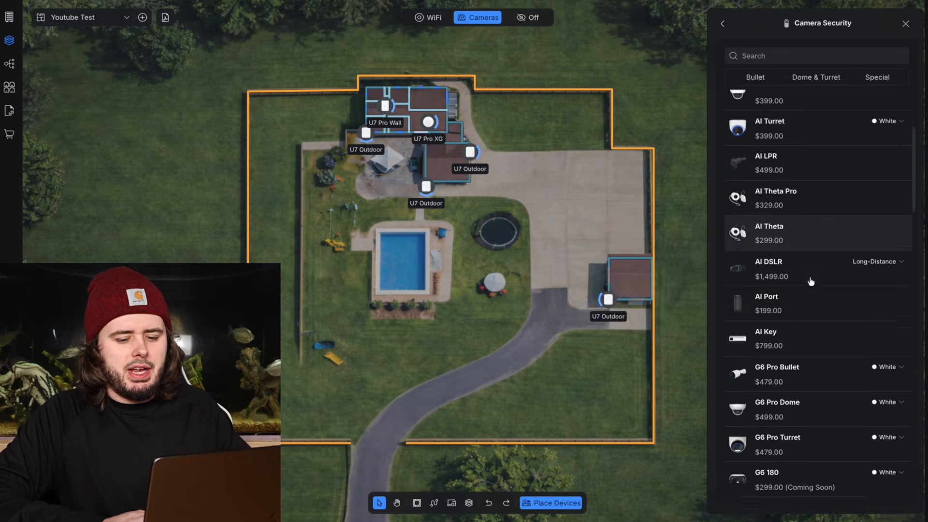
scroll(811, 281, down, 3)
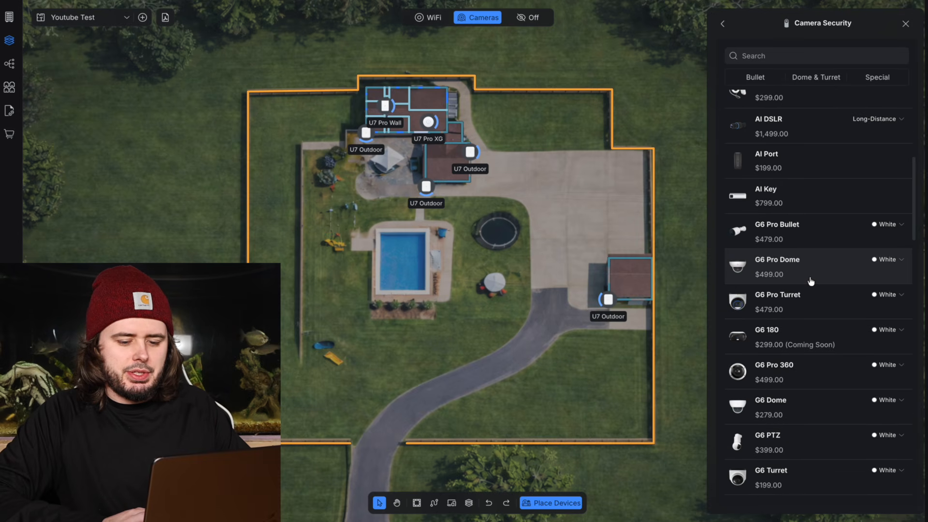
scroll(807, 400, down, 2)
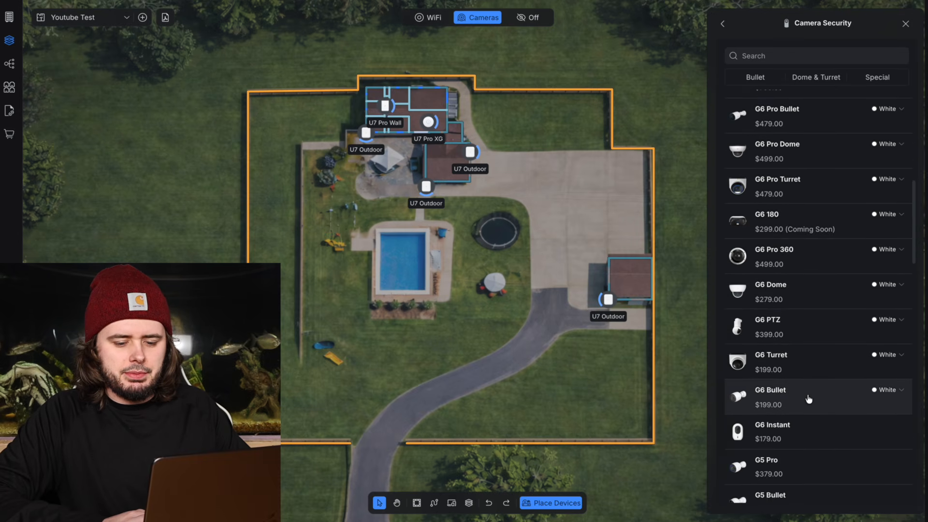
click(808, 320)
scroll(360, 149, up, 5)
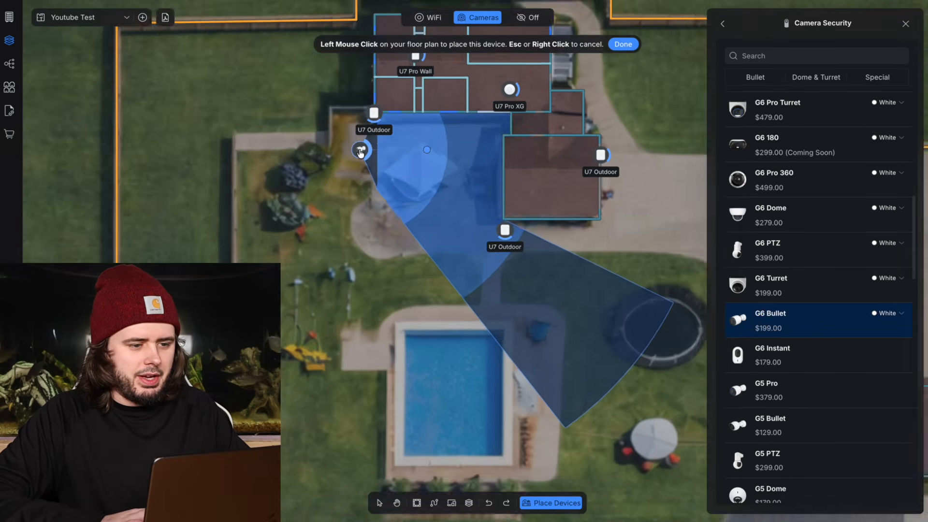
click(374, 104)
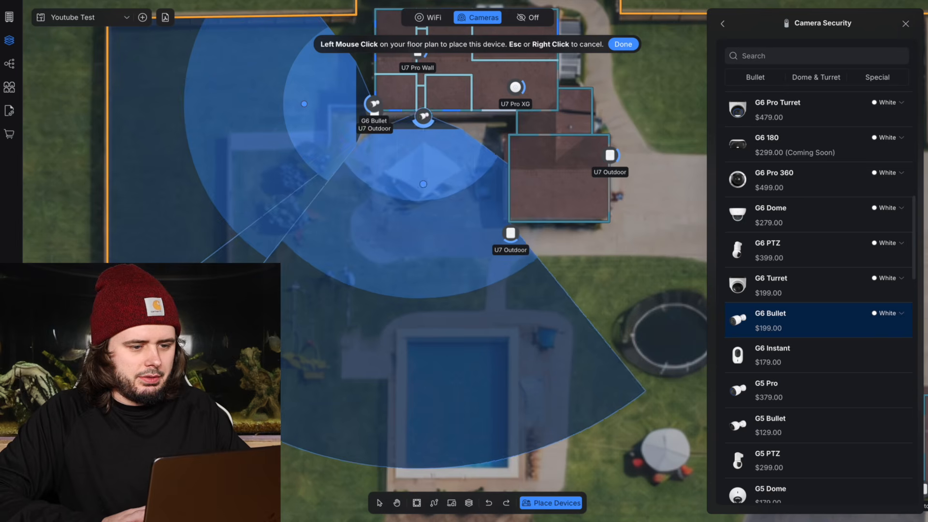
click(474, 112)
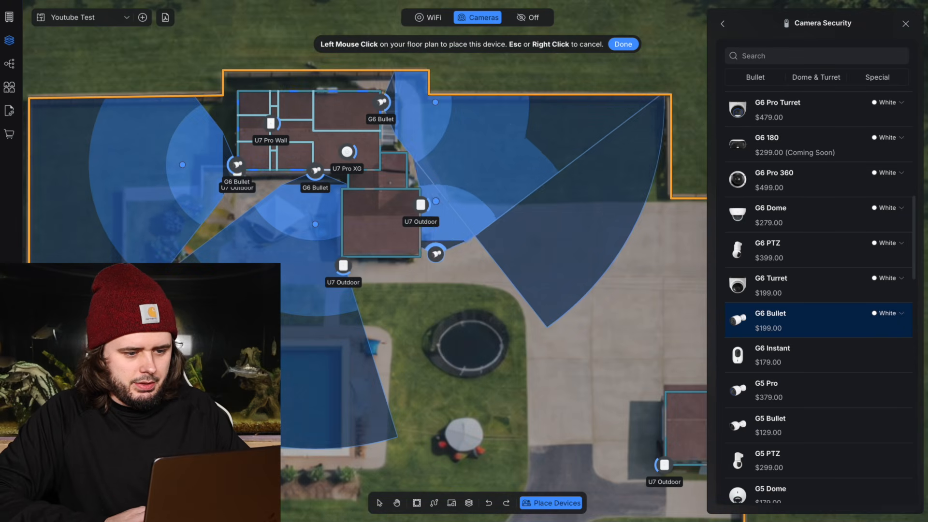
click(435, 253)
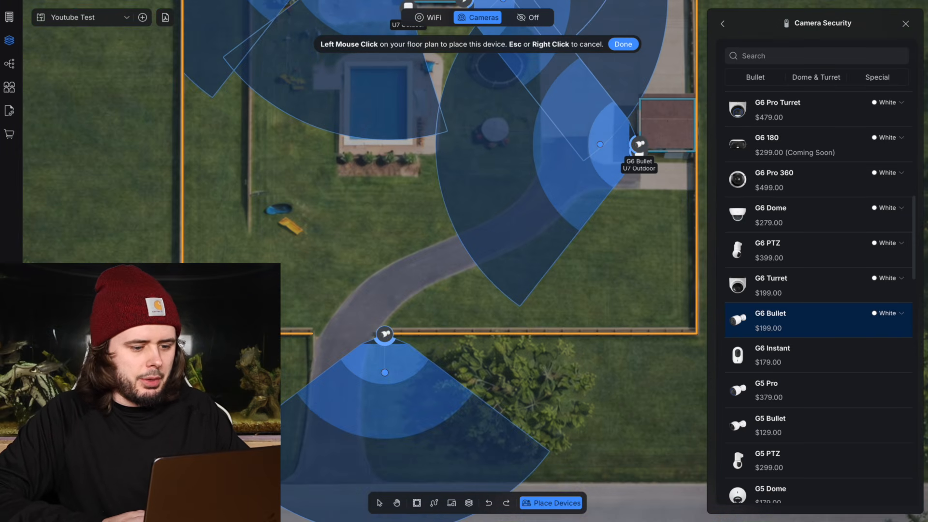
click(384, 333)
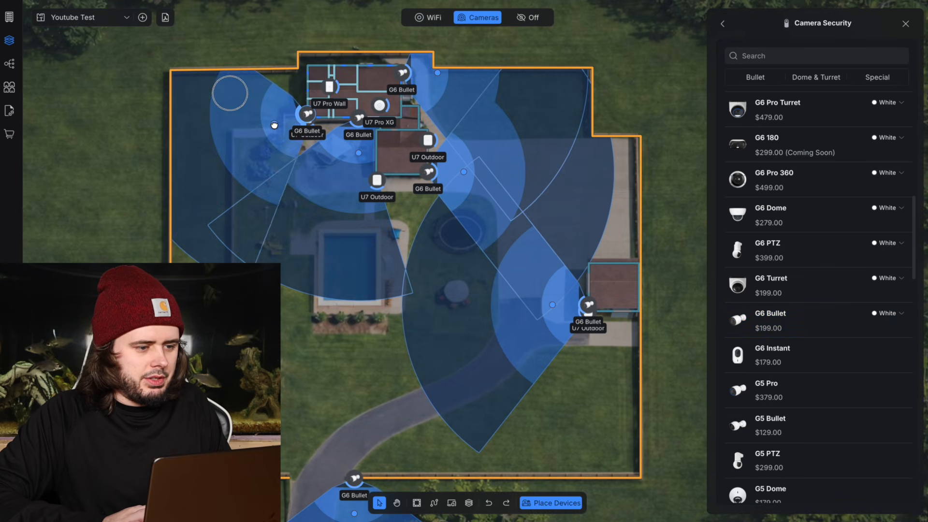
Re-aim the six G6 Bullet cameras farther south or southwest to cover the patio, pool, parking area, driveway and road entrance.
drag(274, 125, 274, 132)
drag(359, 153, 325, 162)
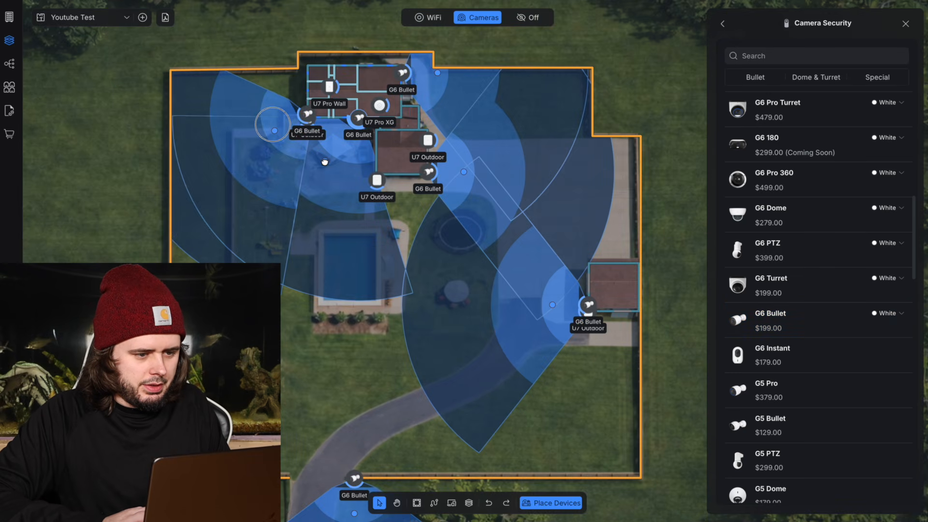
drag(438, 72, 444, 102)
drag(464, 171, 467, 204)
drag(553, 304, 543, 372)
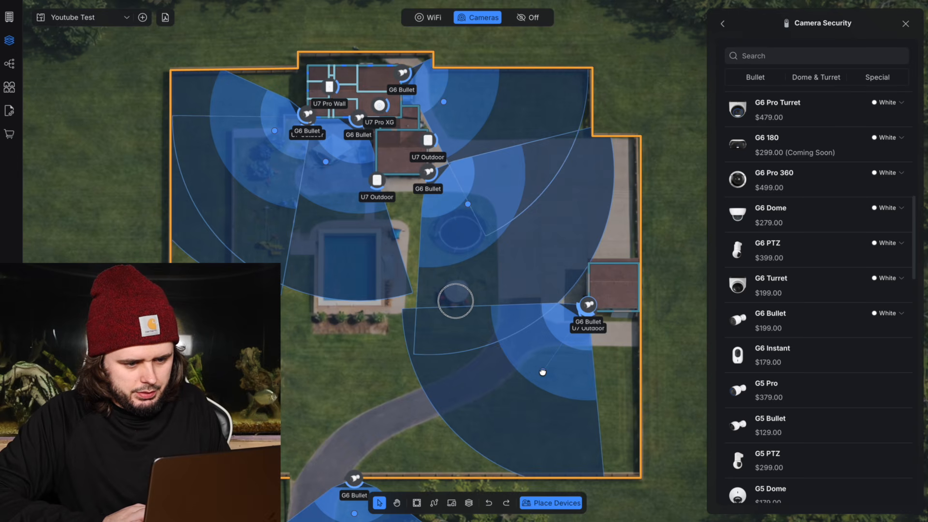
drag(393, 330, 367, 332)
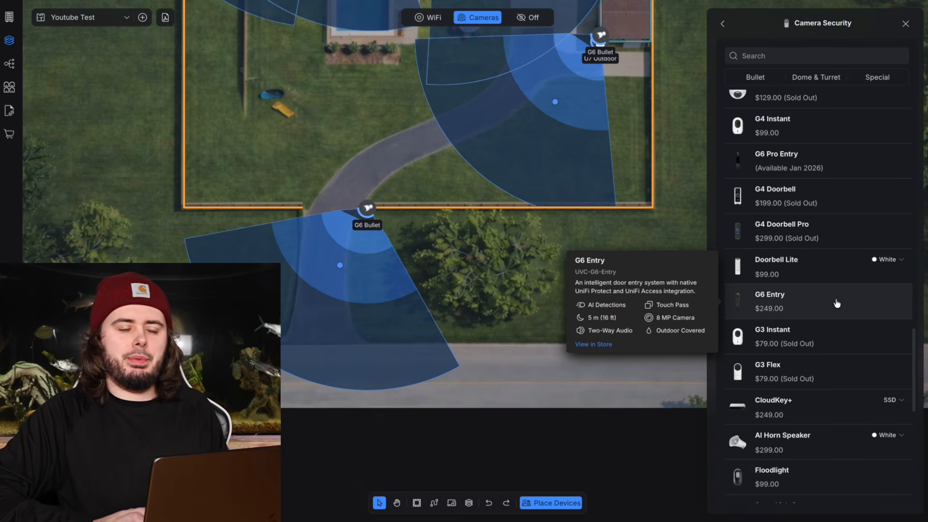
Place a G6 Entry on the front fence east of the driveway gate and two G4 Instant cameras inside the main house.
click(836, 303)
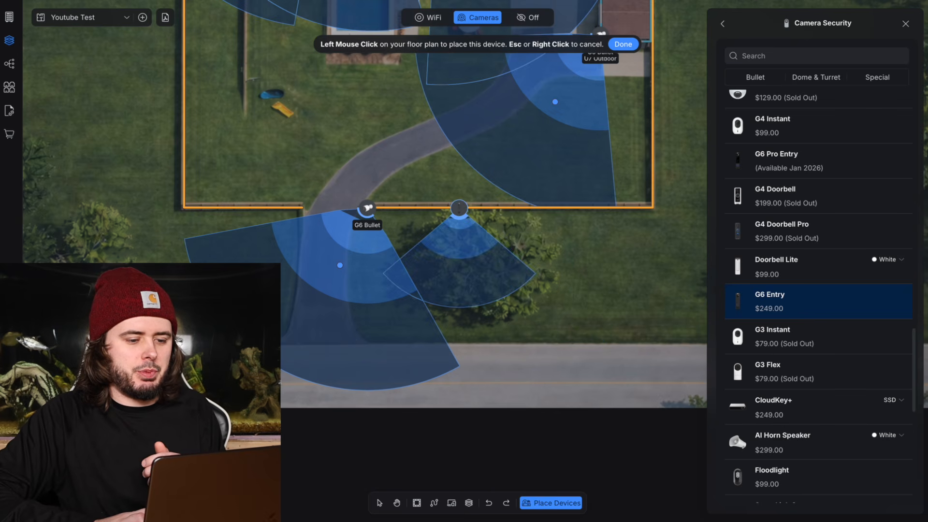
click(458, 208)
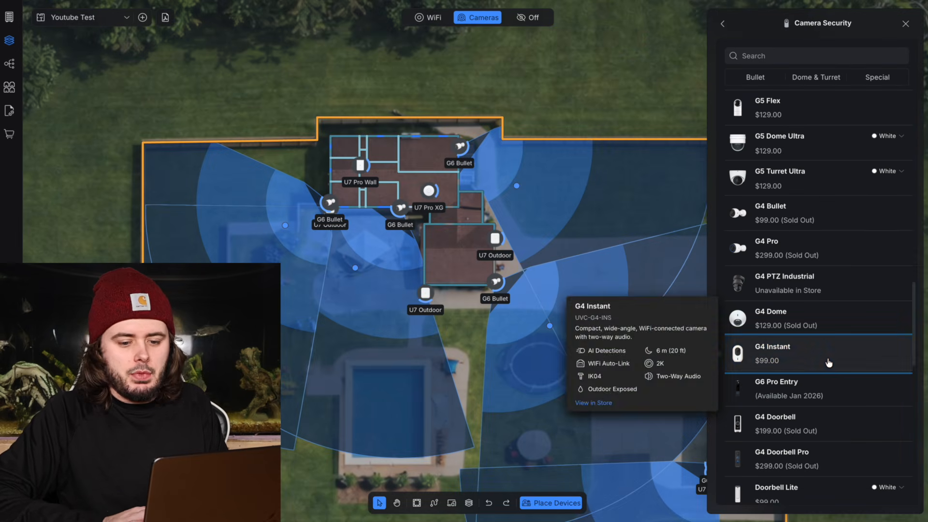
click(828, 363)
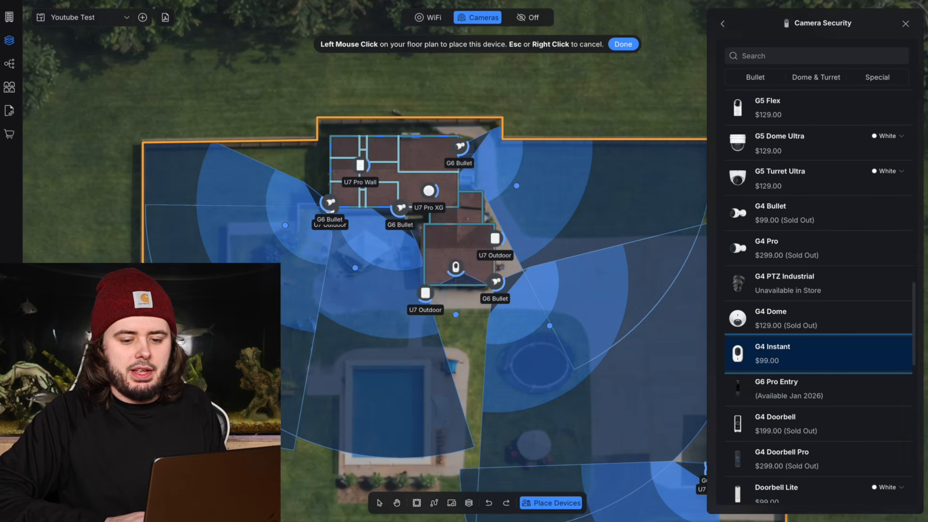
scroll(426, 239, up, 2)
scroll(426, 239, up, 5)
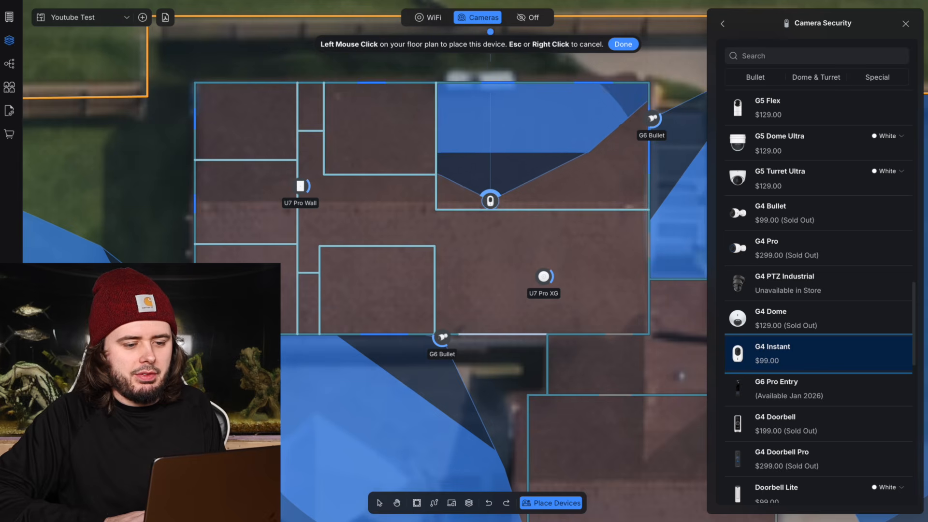
click(479, 206)
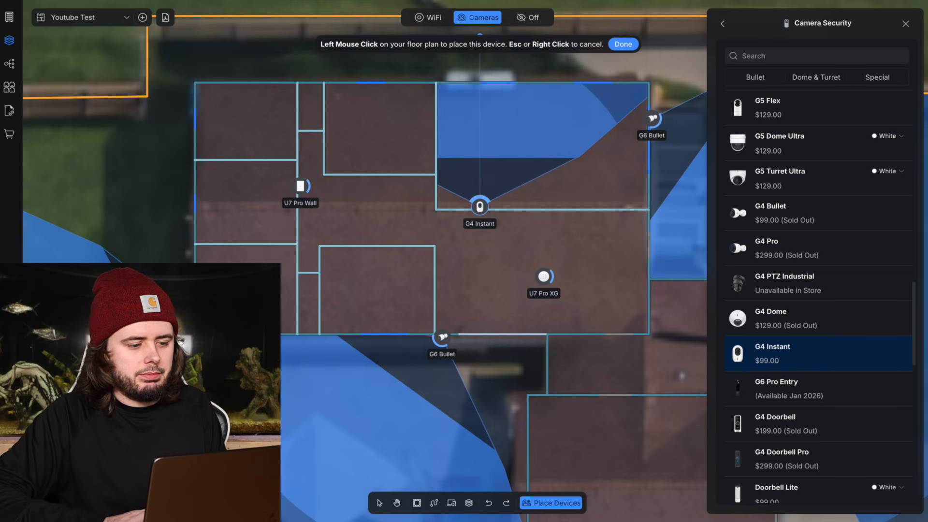
click(645, 252)
key(Escape)
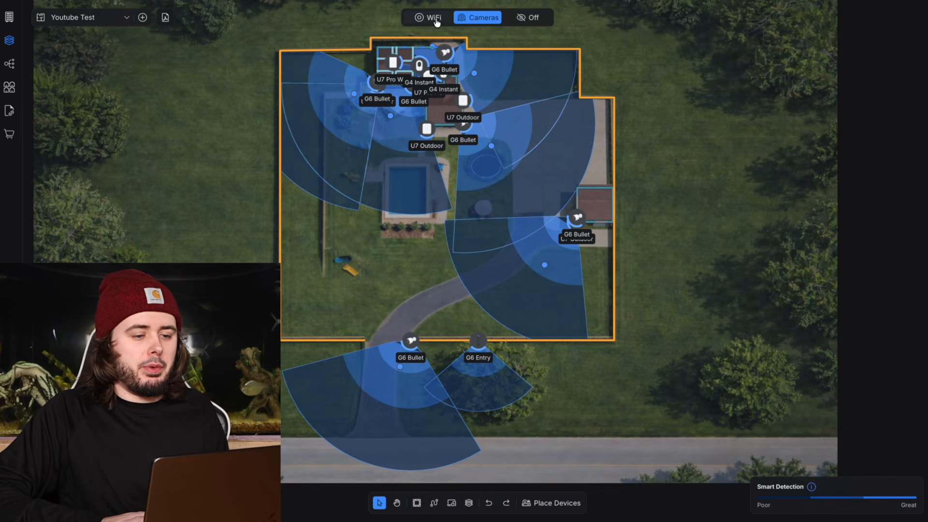
Check the property's WiFi coverage with all devices placed and return to the camera coverage.
click(434, 19)
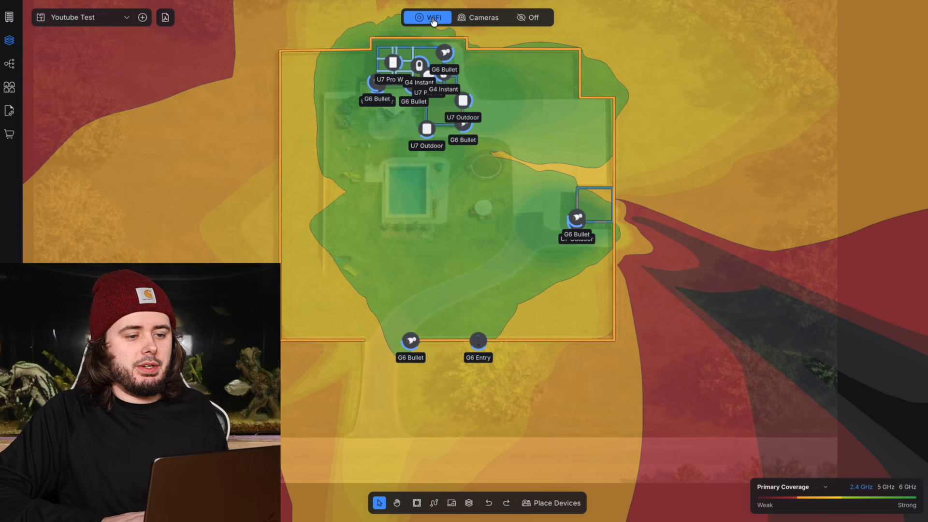
click(482, 20)
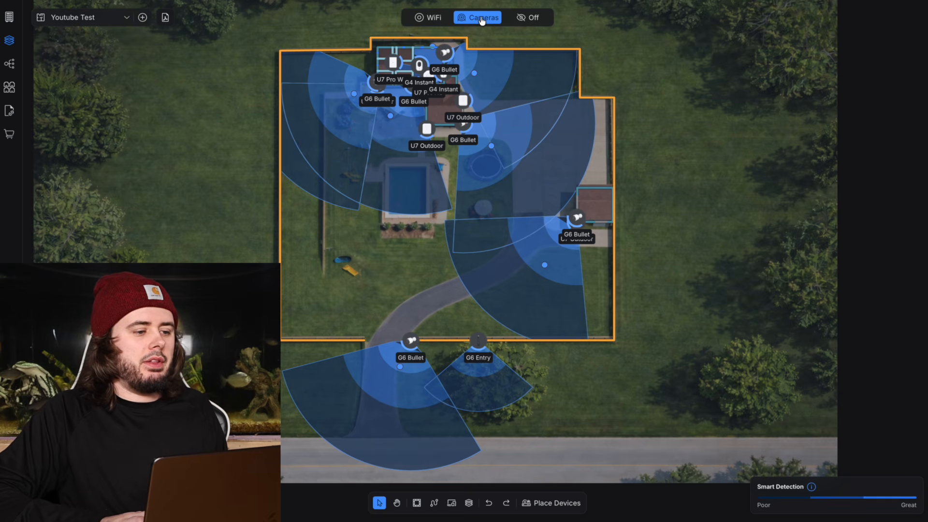
Set up a PDF export that includes only the Youtube Test floor plan, with all features included.
click(165, 18)
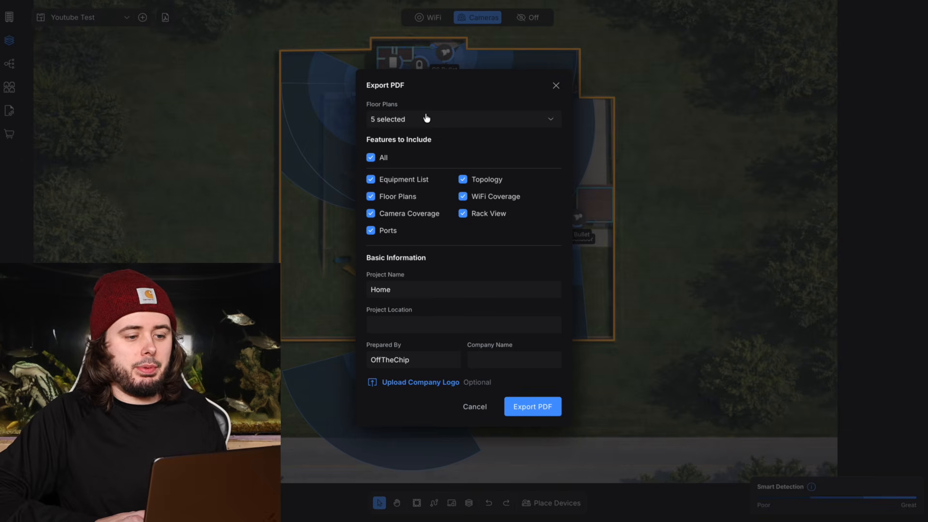
click(423, 121)
click(378, 137)
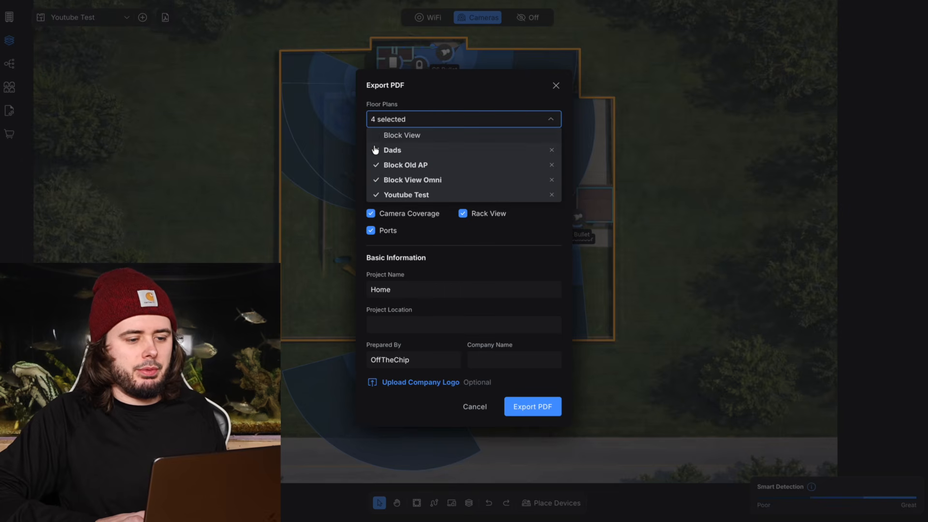
click(377, 179)
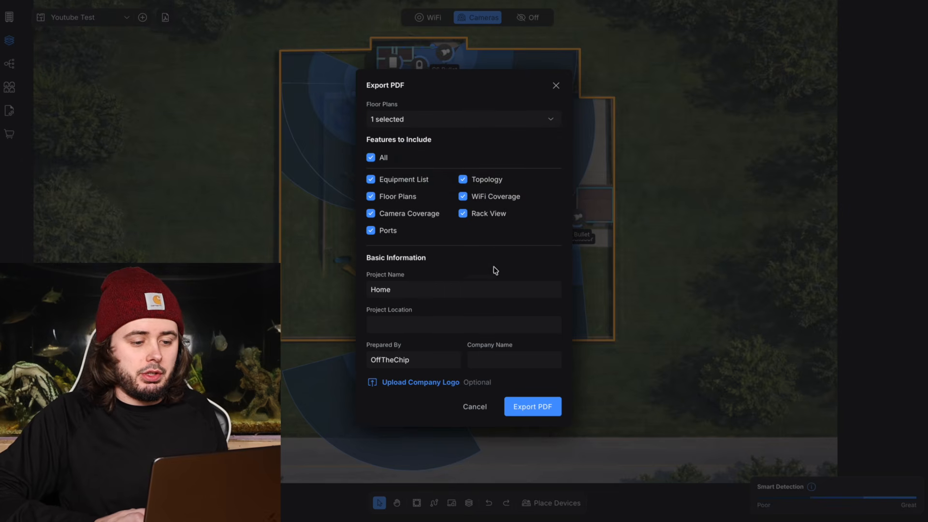
Name the export's project "Youtube Test" and export the PDF report.
double_click(380, 289)
text(Y)
text(out)
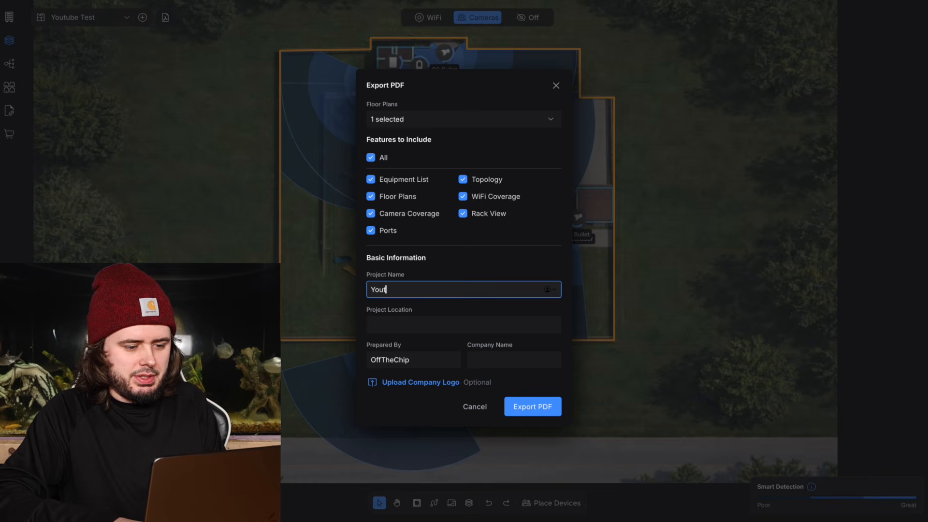
text(ube Test)
click(533, 406)
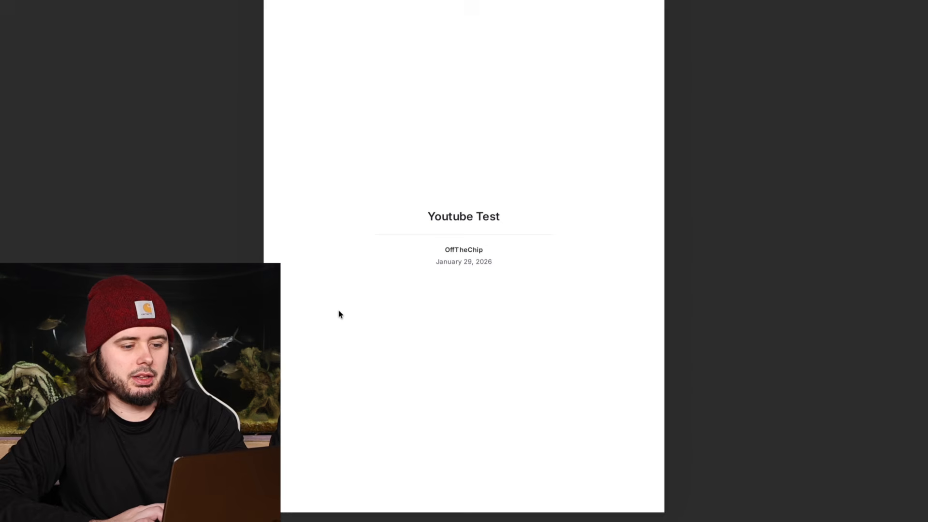
Review the exported PDF report from its cover page onward.
scroll(364, 314, down, 10)
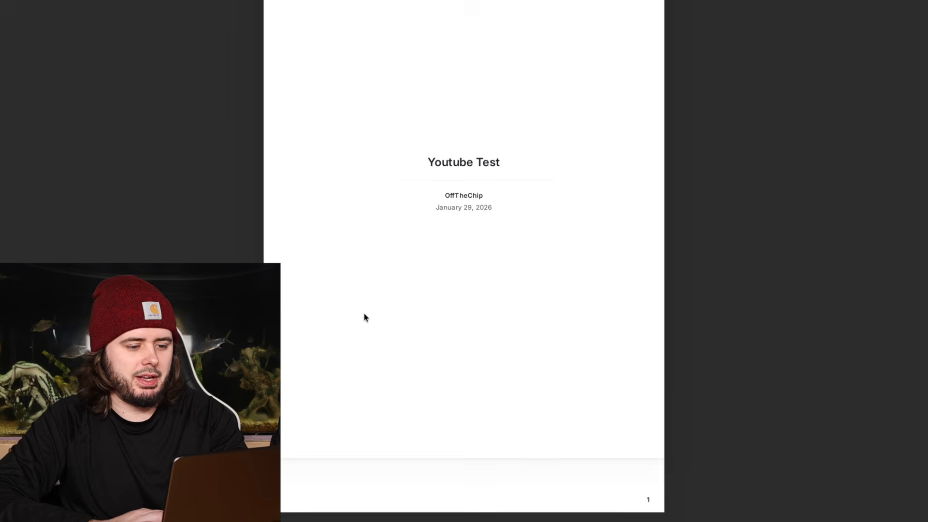